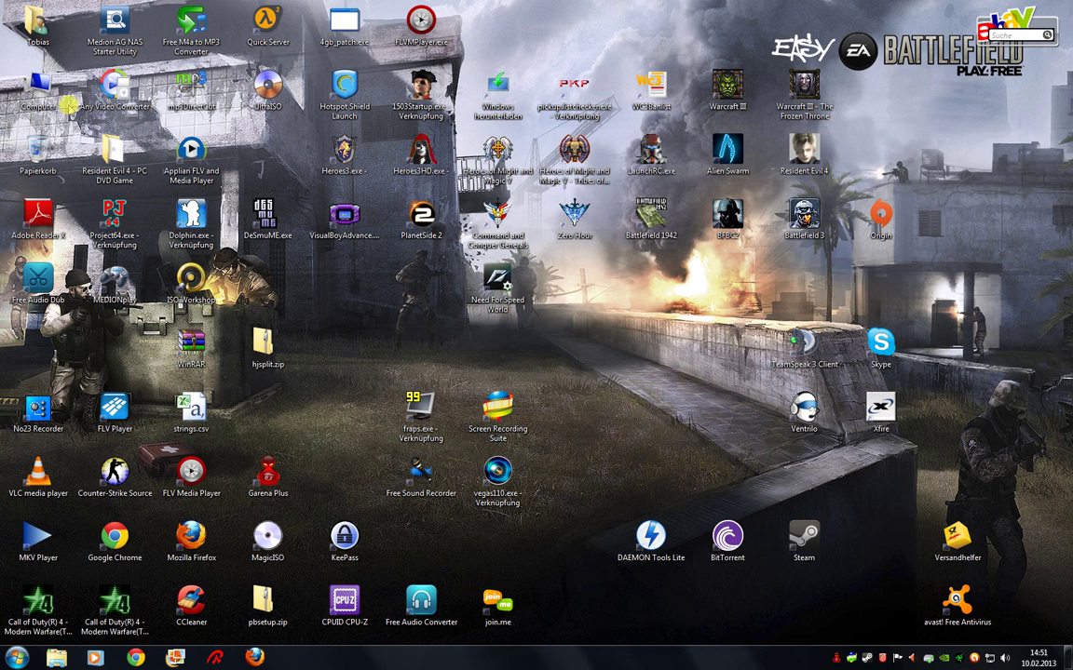
# Step: Open the folder C:\Programme (x86)\EA Games\Battlefield Play4Free\mods\main\Localization
pyautogui.doubleClick(40, 80)
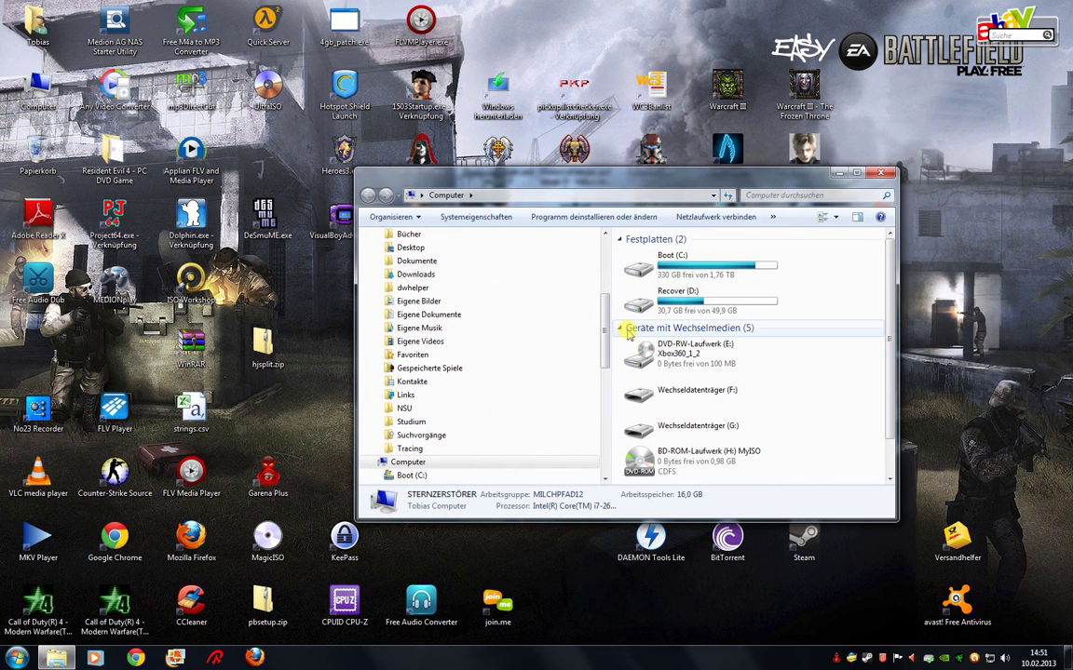
pyautogui.click(645, 269)
pyautogui.doubleClick(645, 269)
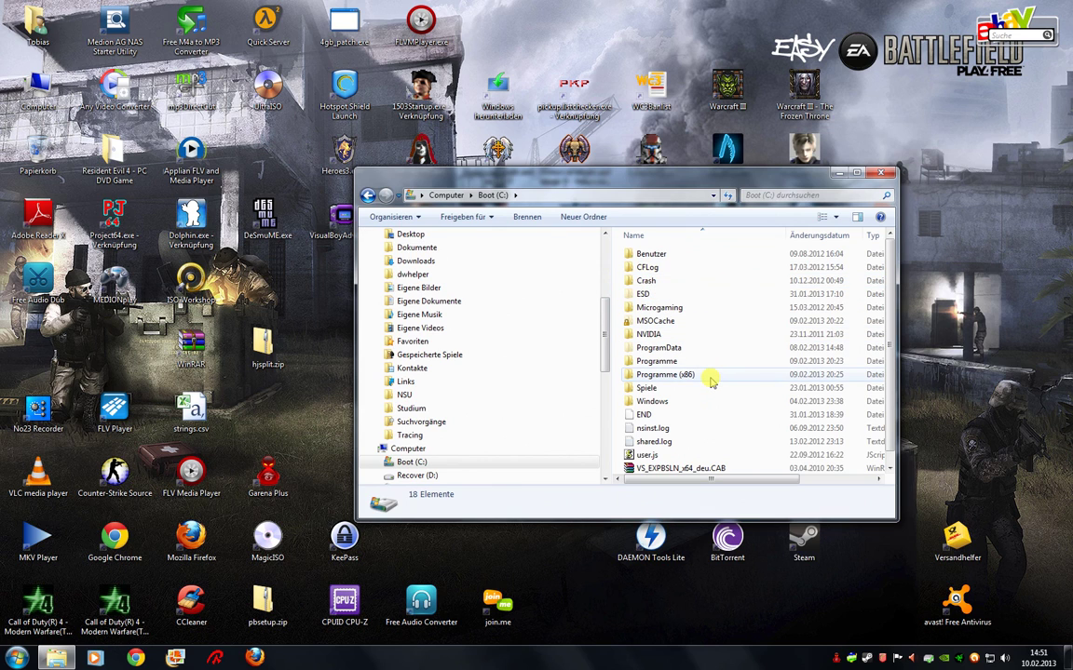
pyautogui.doubleClick(710, 375)
pyautogui.scroll(-2, 708, 378)
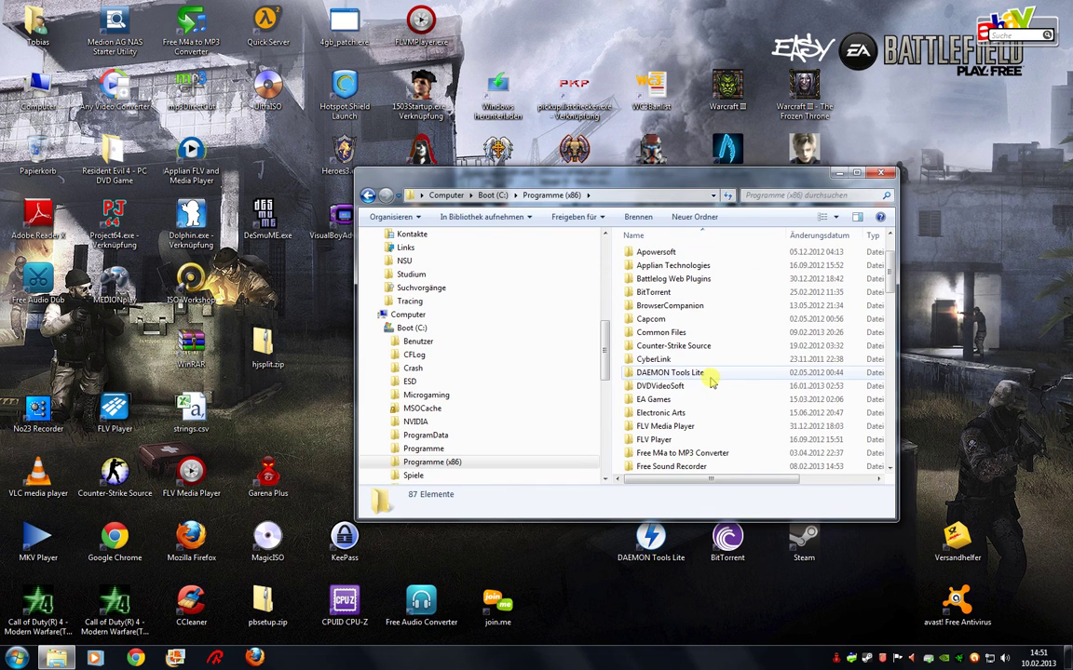
pyautogui.doubleClick(655, 398)
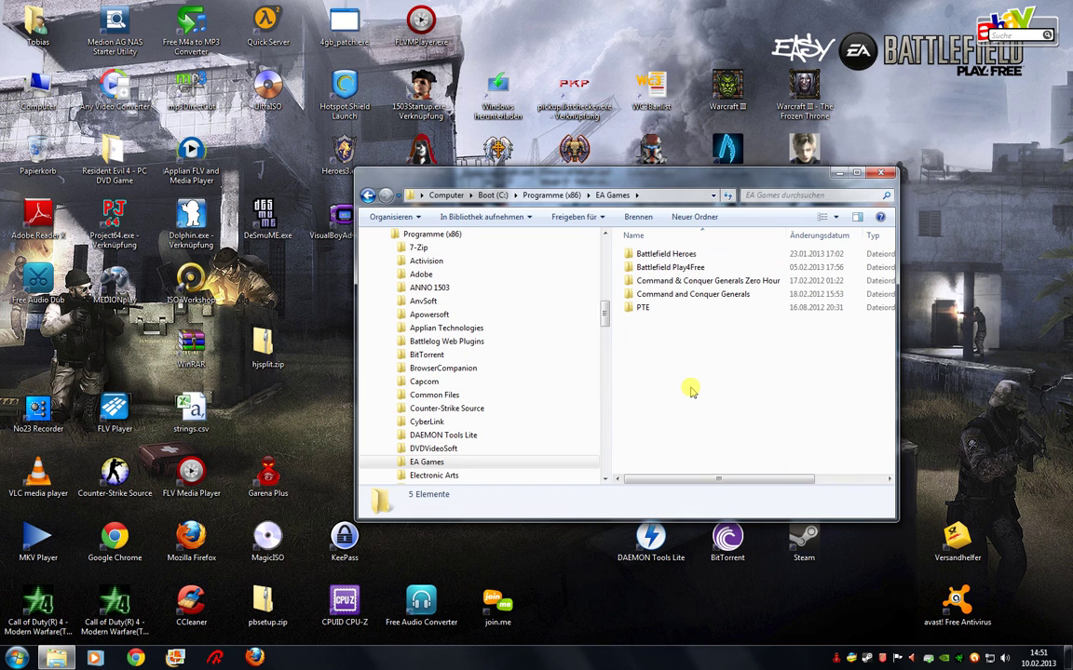
pyautogui.doubleClick(689, 267)
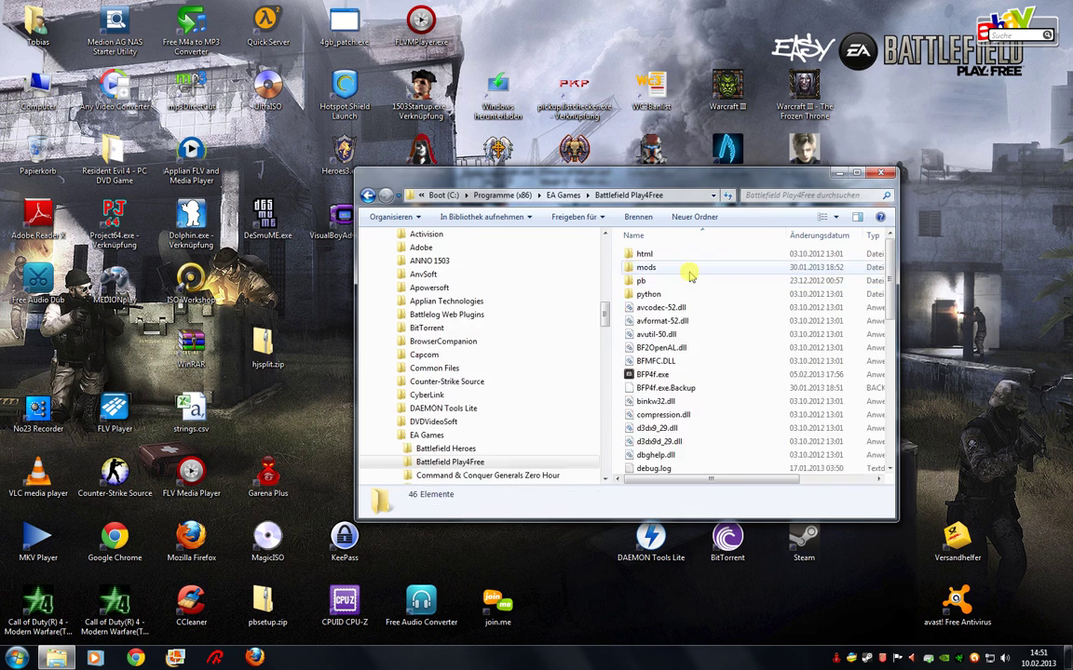
pyautogui.doubleClick(689, 267)
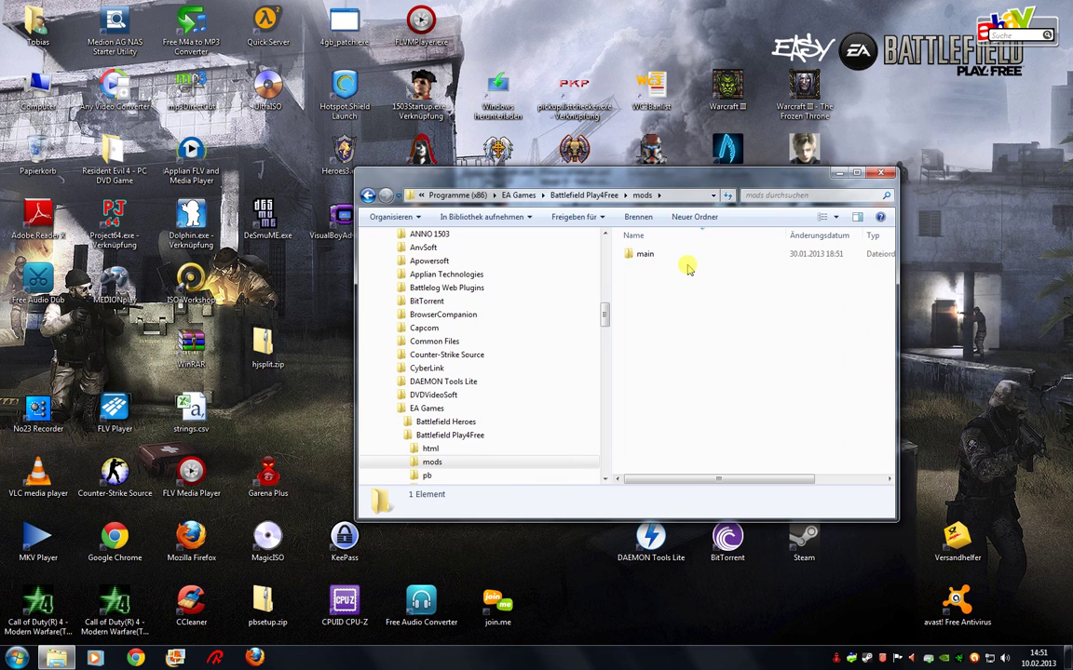
pyautogui.doubleClick(688, 259)
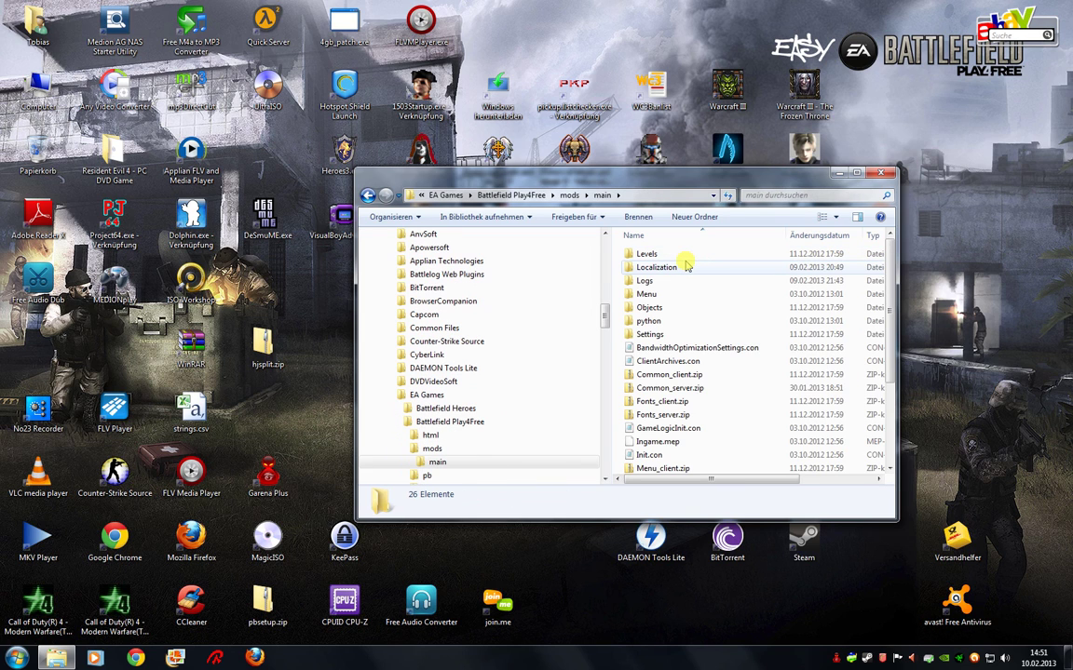
pyautogui.doubleClick(686, 268)
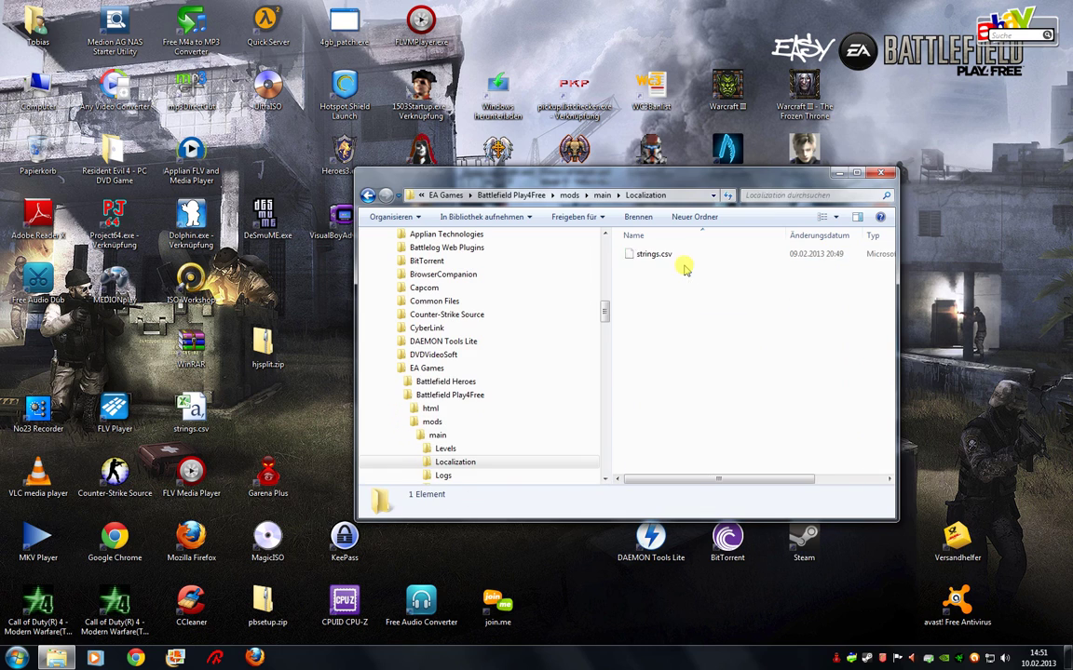
# Step: Look through the parent main folder for its strings.csv file and return to the Localization folder
pyautogui.click(602, 197)
pyautogui.scroll(-4, 726, 410)
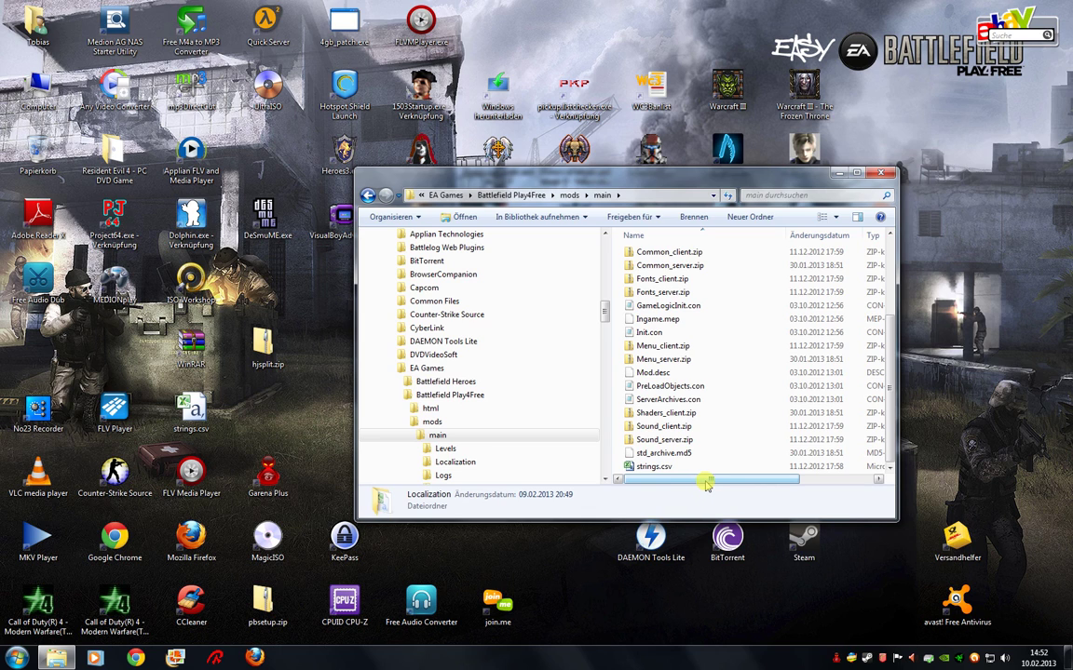
pyautogui.scroll(5, 708, 373)
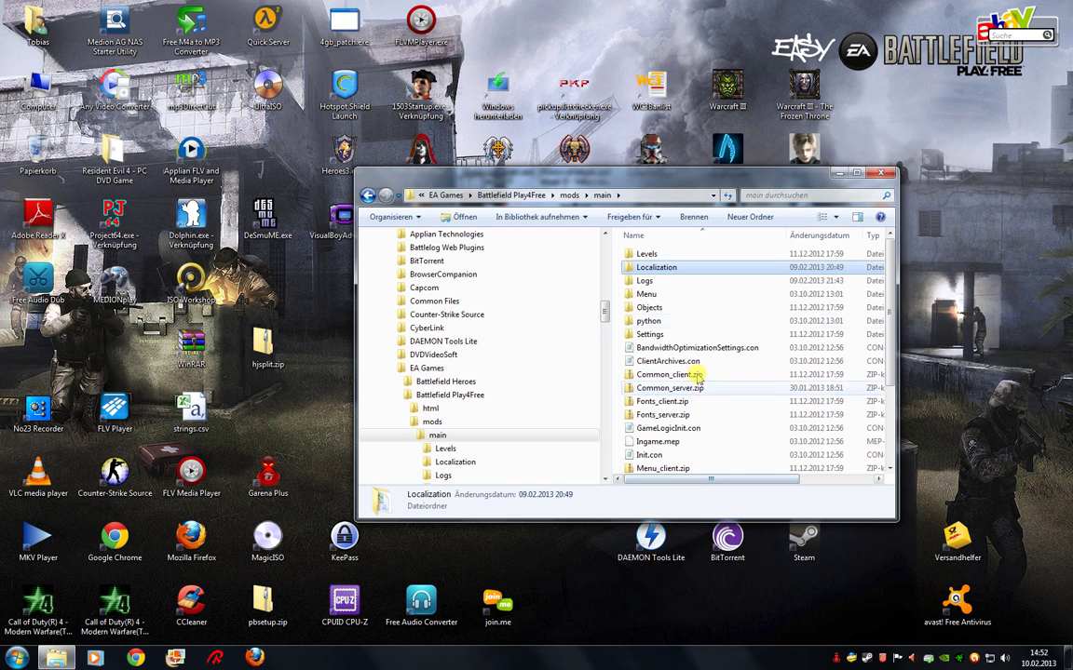
pyautogui.doubleClick(657, 266)
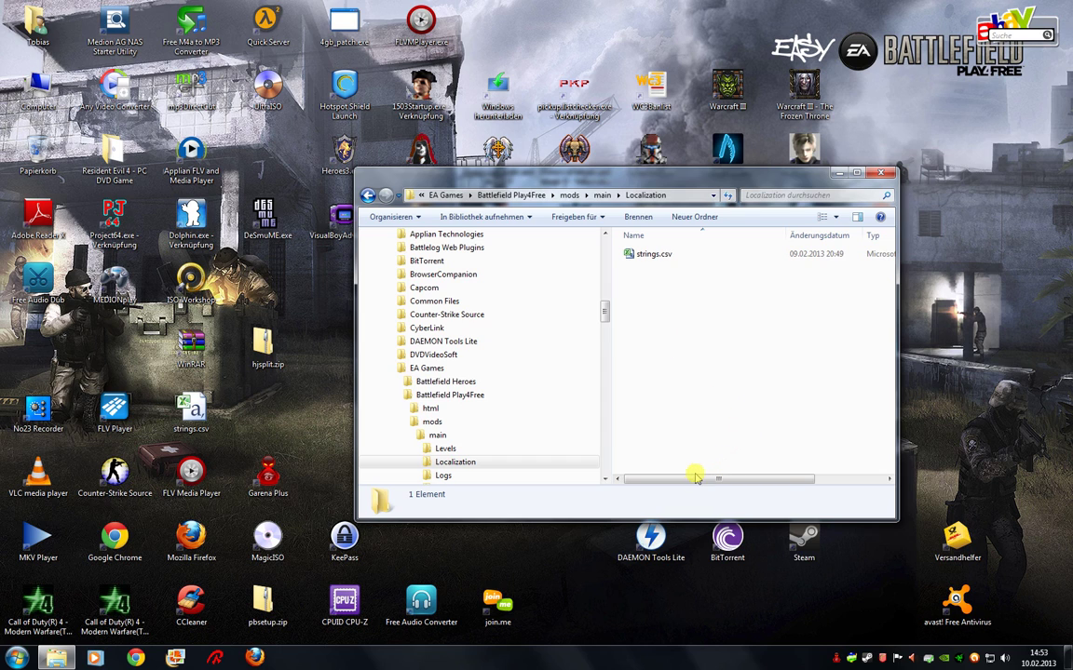
pyautogui.moveTo(688, 479)
pyautogui.mouseDown()
pyautogui.moveTo(780, 477)
pyautogui.moveTo(671, 477)
pyautogui.mouseUp()
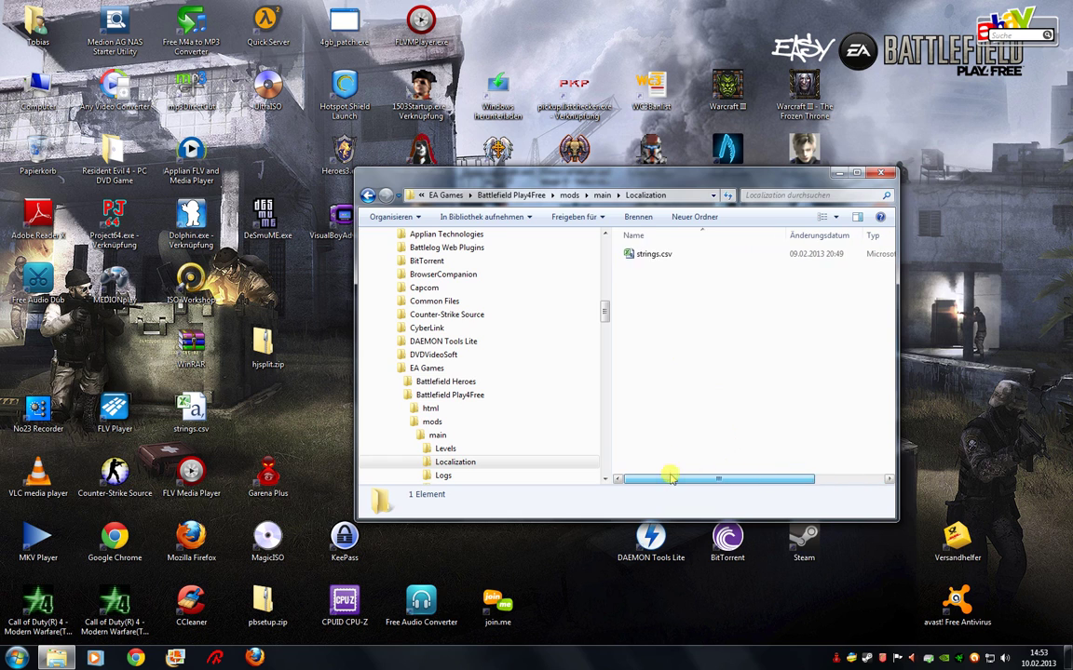
# Step: Copy strings.csv from the main folder into the Localization folder, replacing the existing file
pyautogui.click(601, 195)
pyautogui.scroll(-6, 652, 321)
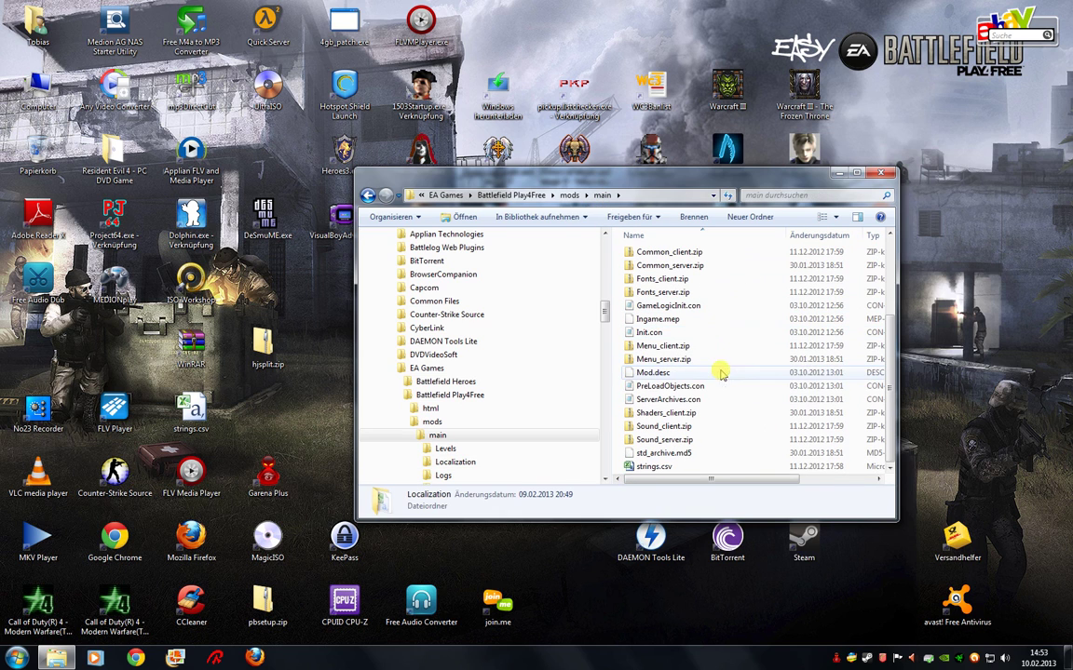
pyautogui.moveTo(696, 476)
pyautogui.mouseDown()
pyautogui.moveTo(778, 479)
pyautogui.moveTo(703, 480)
pyautogui.mouseUp()
pyautogui.click(695, 466)
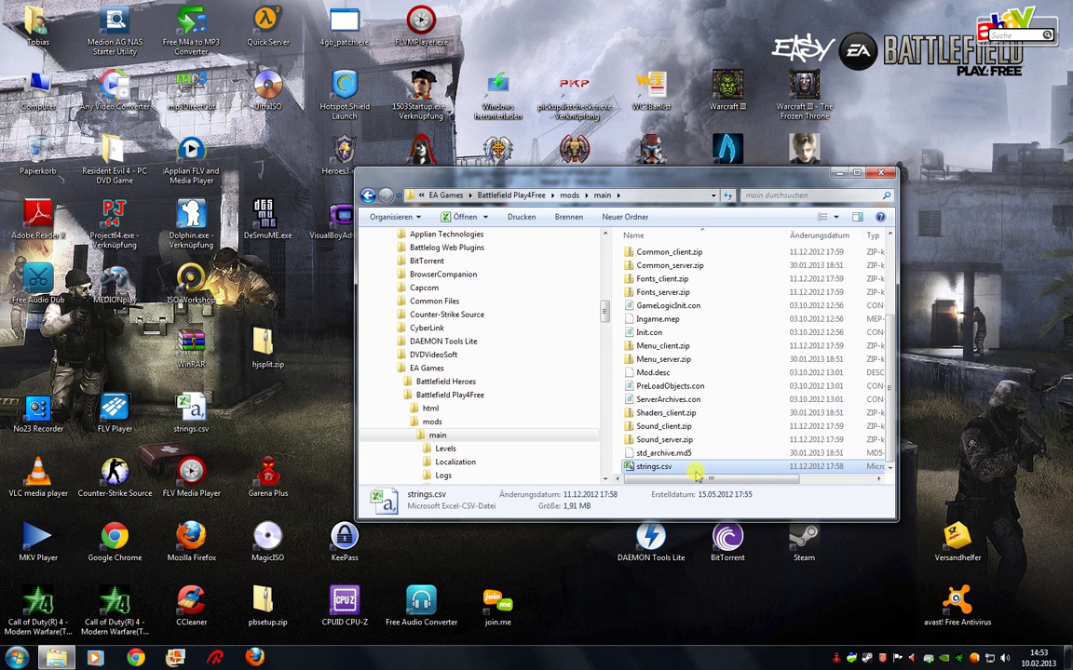
pyautogui.scroll(3, 701, 399)
pyautogui.doubleClick(675, 268)
pyautogui.hotkey('ctrl', 'v')
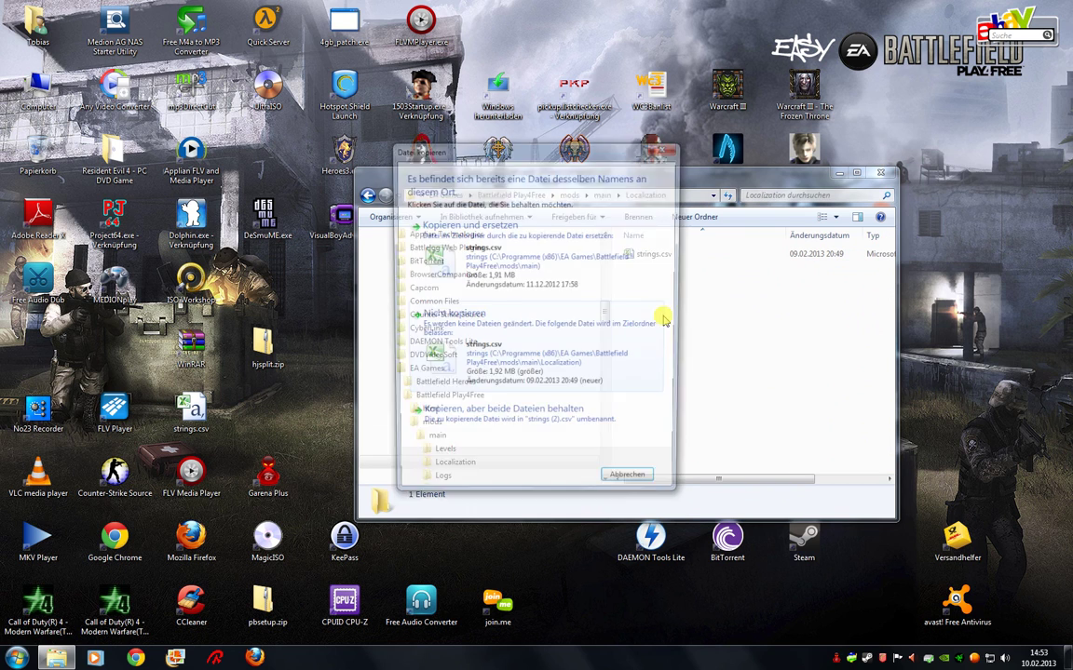
pyautogui.click(552, 249)
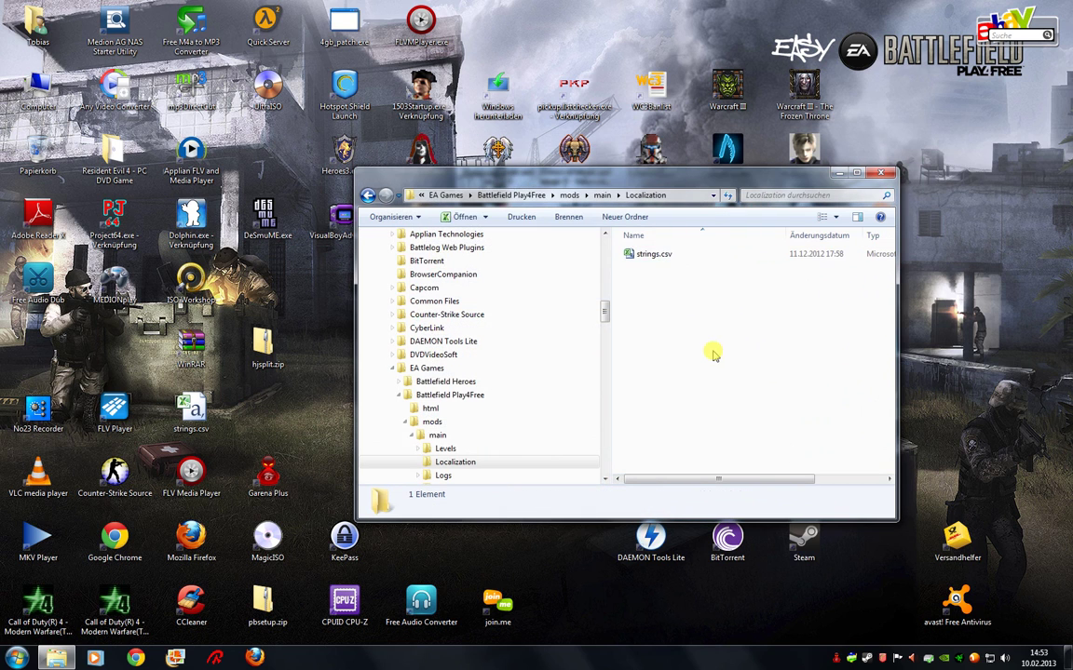
# Step: Open the Localization folder's strings.csv in Excel and widen the STRINGID and ENG_US columns
pyautogui.click(655, 256)
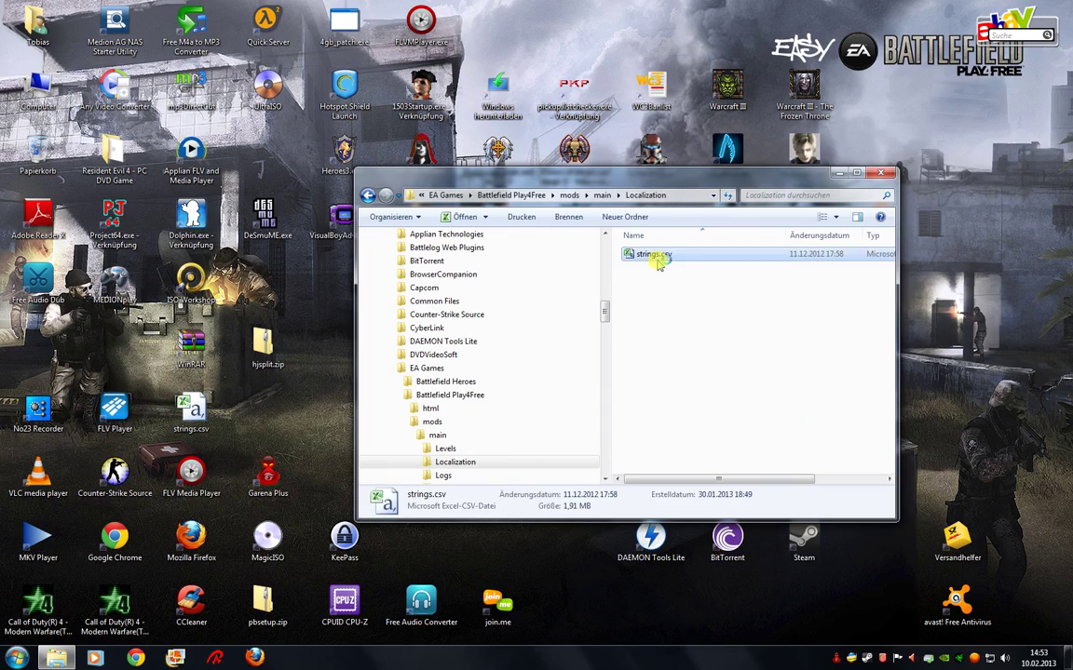
pyautogui.doubleClick(655, 256)
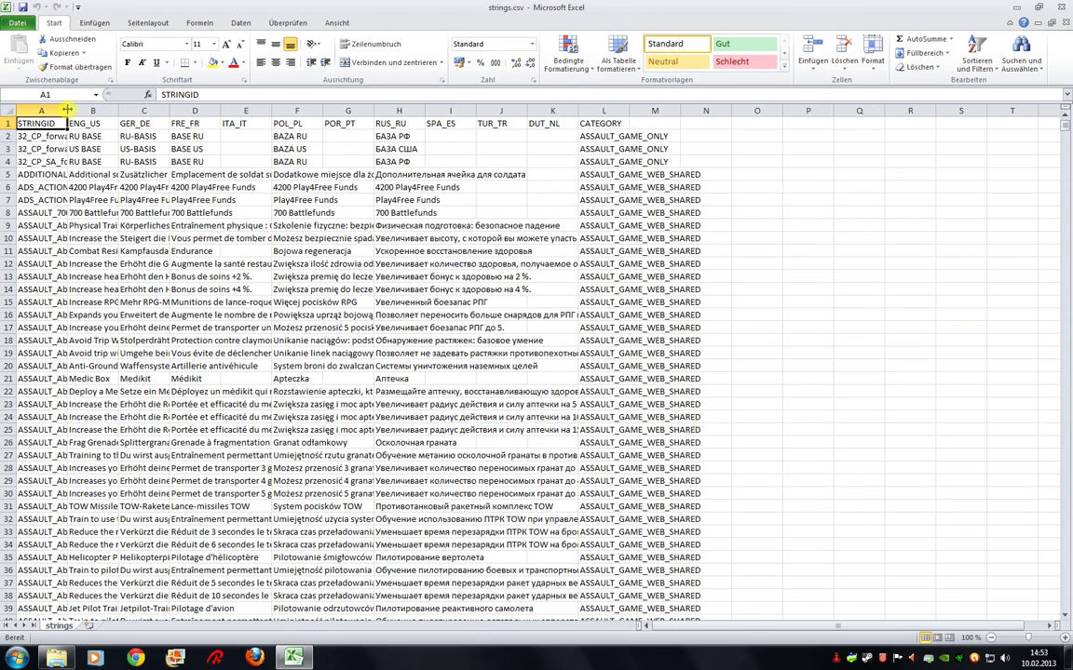
pyautogui.moveTo(67, 110); pyautogui.dragTo(406, 111)
pyautogui.click(198, 105)
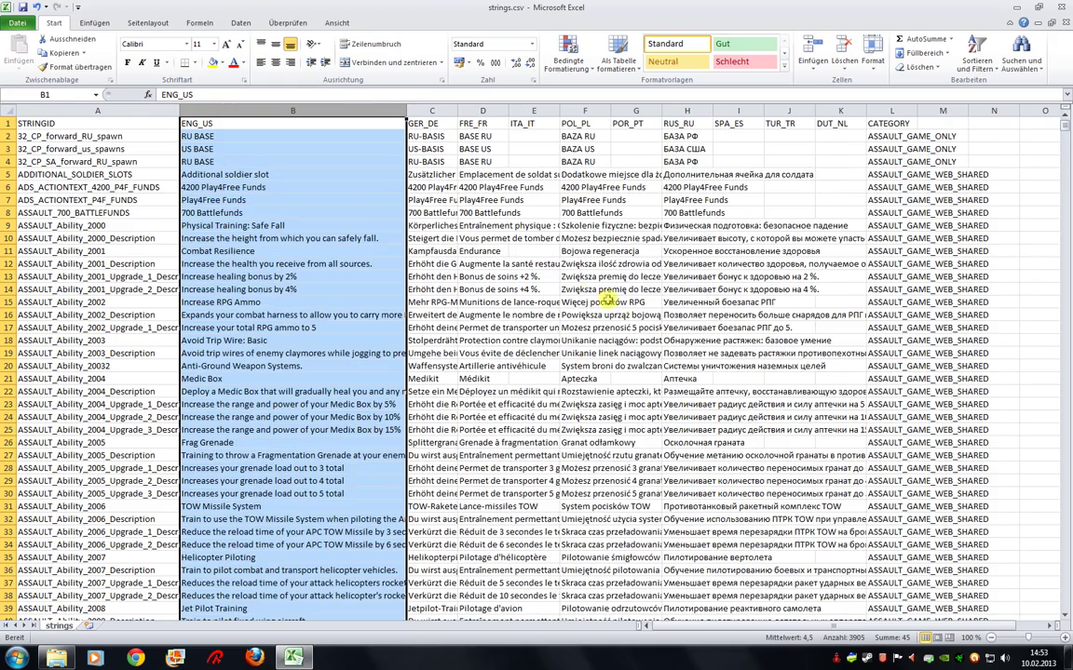
# Step: Try to find "Ingameevent" within the selected ENG_US column
pyautogui.scroll(-19, 642, 326)
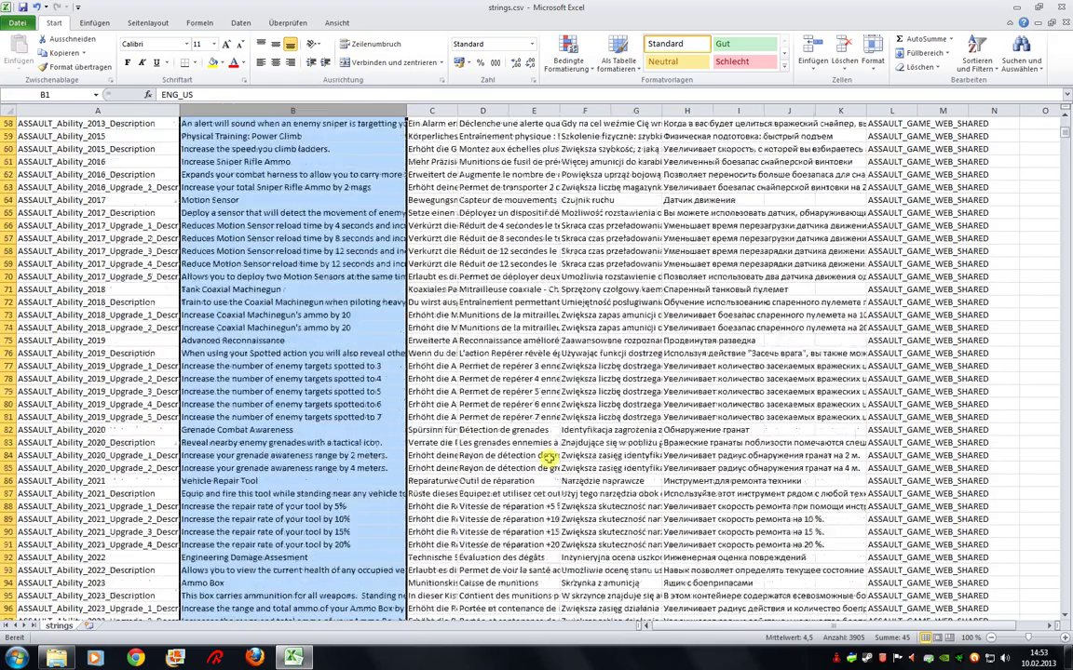
pyautogui.scroll(11, 549, 456)
pyautogui.scroll(8, 553, 459)
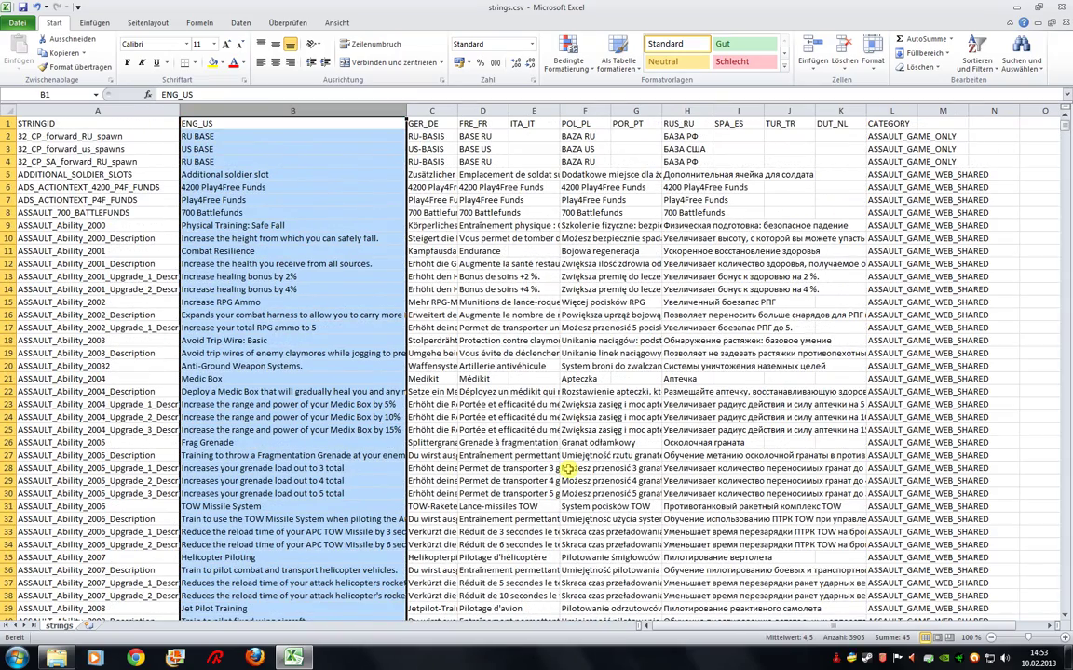
pyautogui.hotkey('ctrl', 'f')
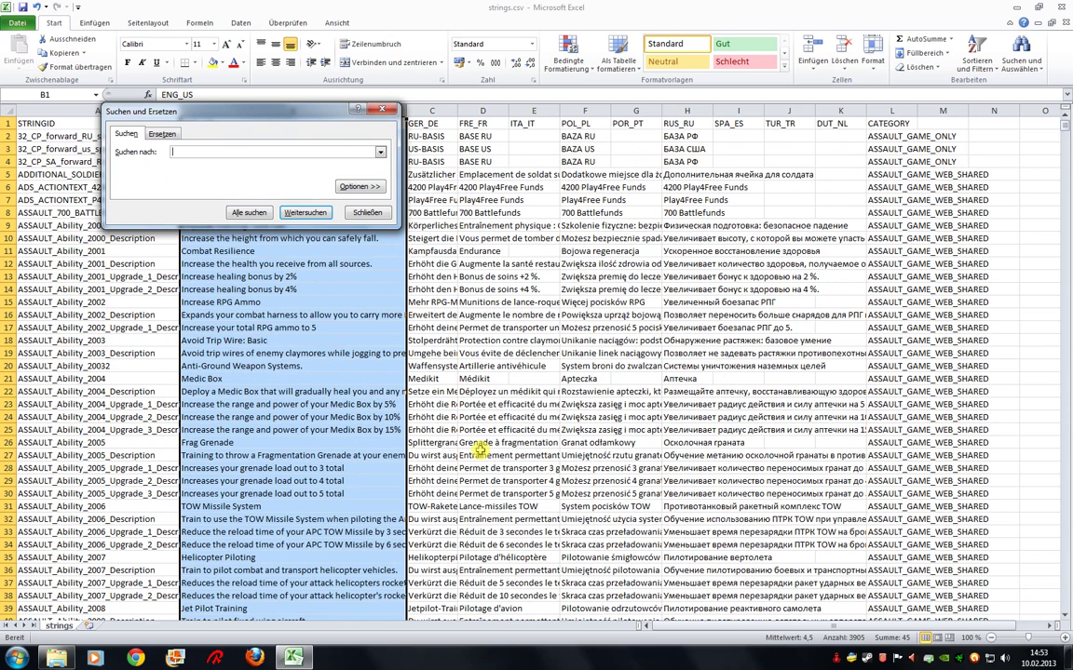
pyautogui.write('Ingameevent')
pyautogui.press('Return')
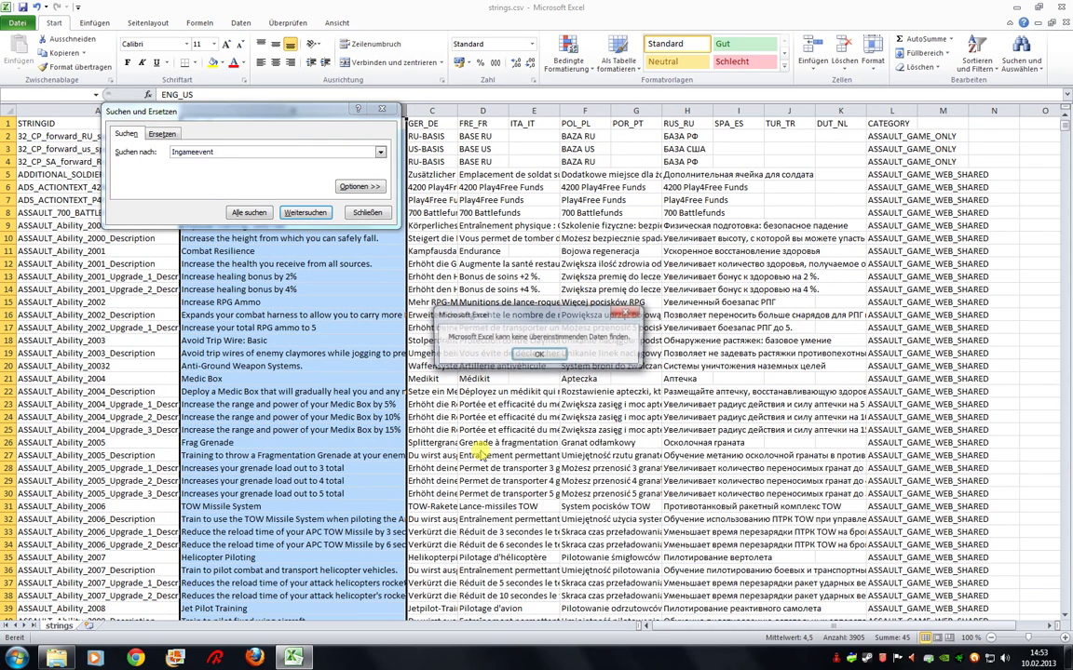
pyautogui.click(538, 355)
pyautogui.click(380, 113)
# Step: Search the whole sheet for "Ingameevent" starting from cell A1, and close the search at the first match
pyautogui.click(105, 123)
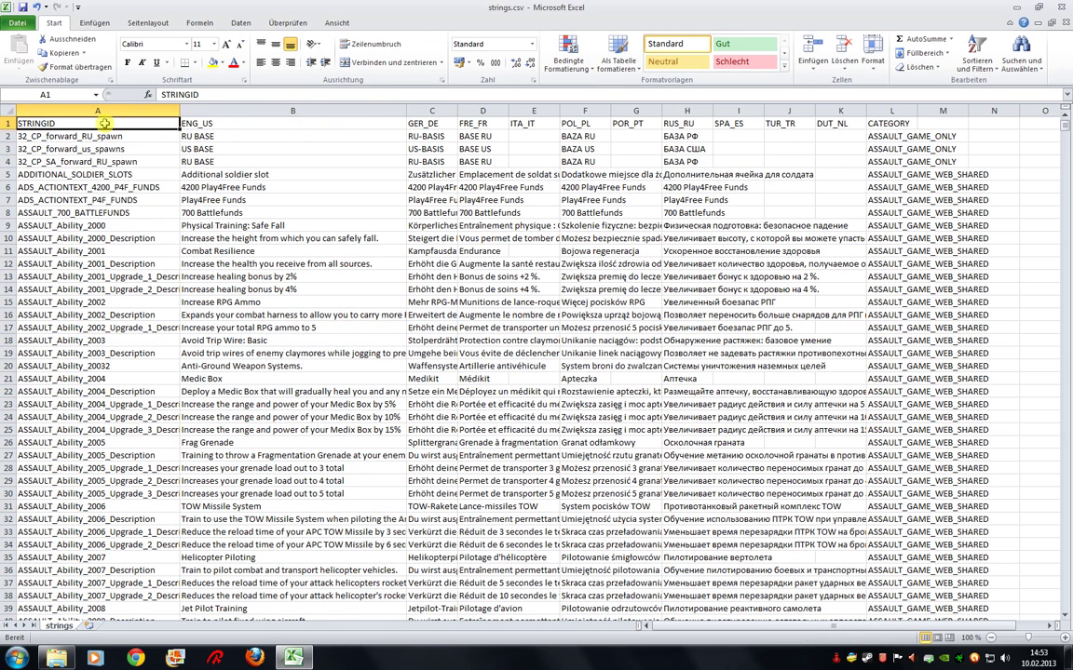
pyautogui.hotkey('ctrl', 'f')
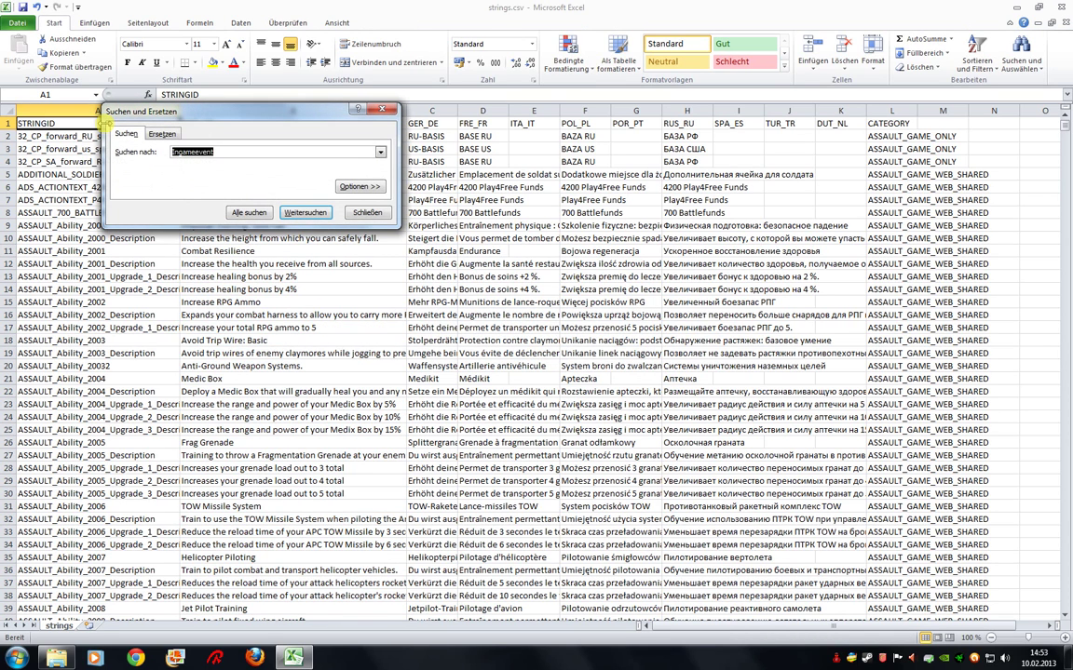
pyautogui.press('Return')
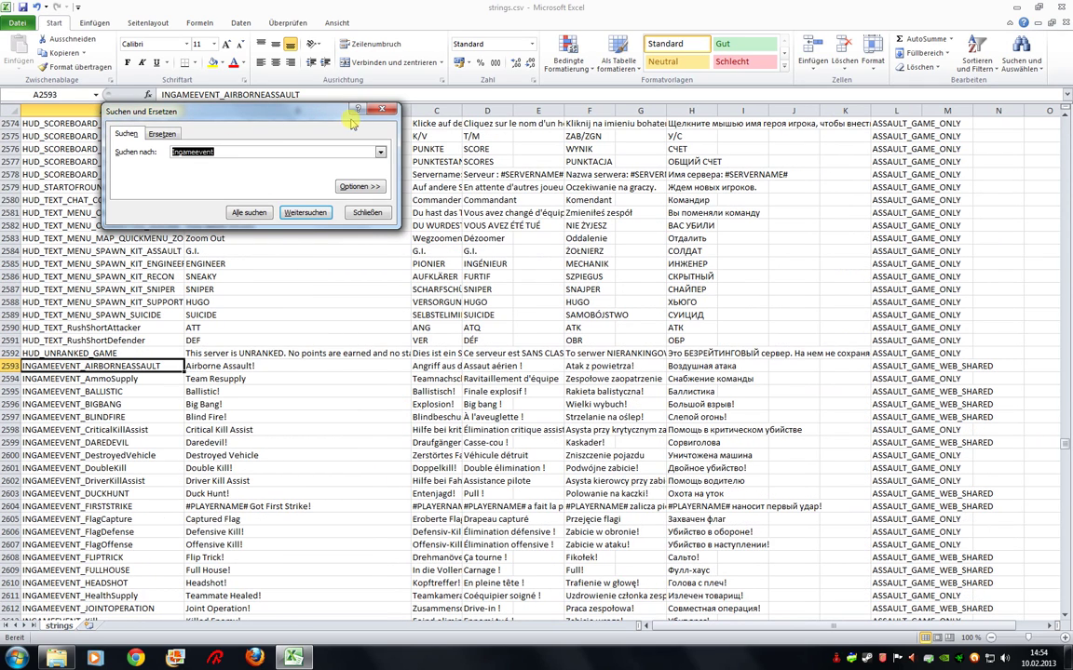
pyautogui.click(380, 110)
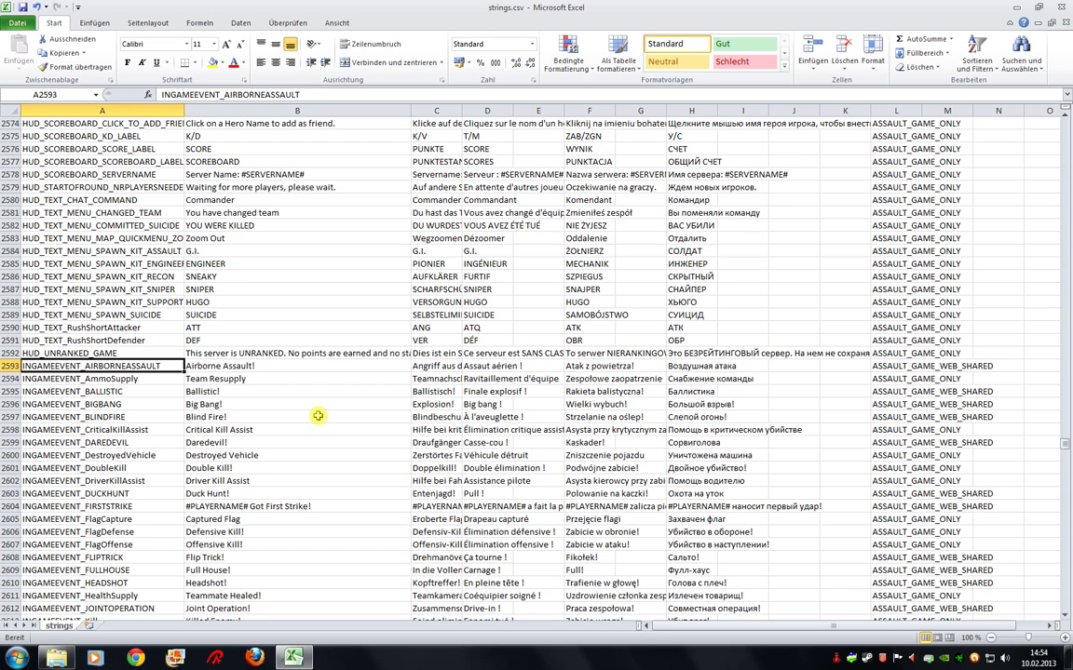
# Step: Change the ENG_US text of the INGAMEEVENT_AmmoSupply row to "Ammo supplied!"
pyautogui.scroll(-1, 318, 415)
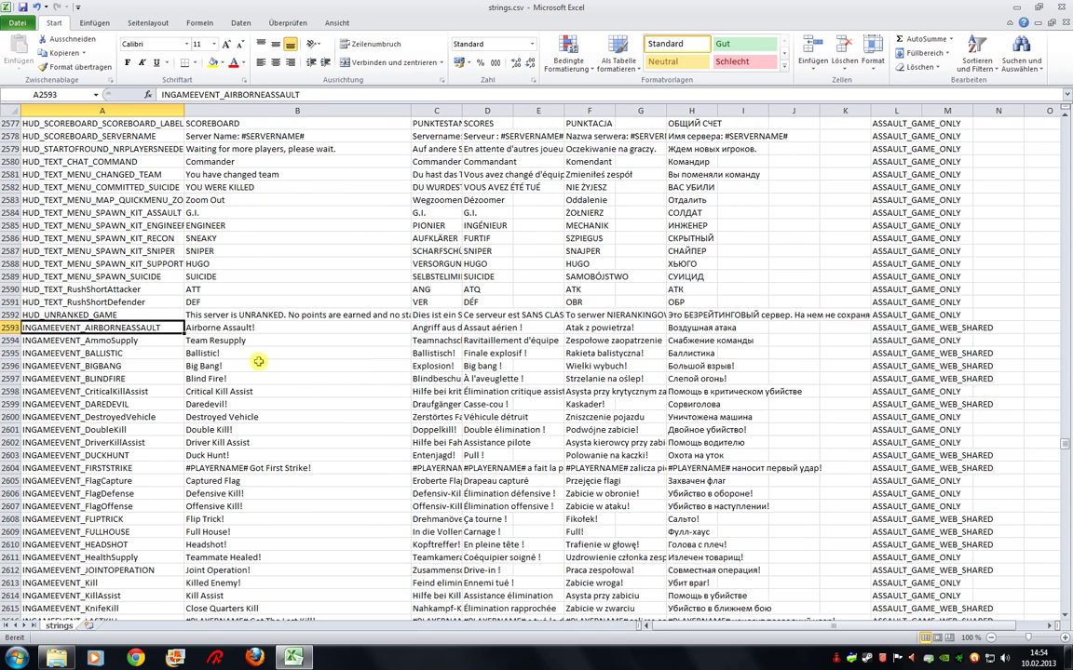
pyautogui.click(226, 328)
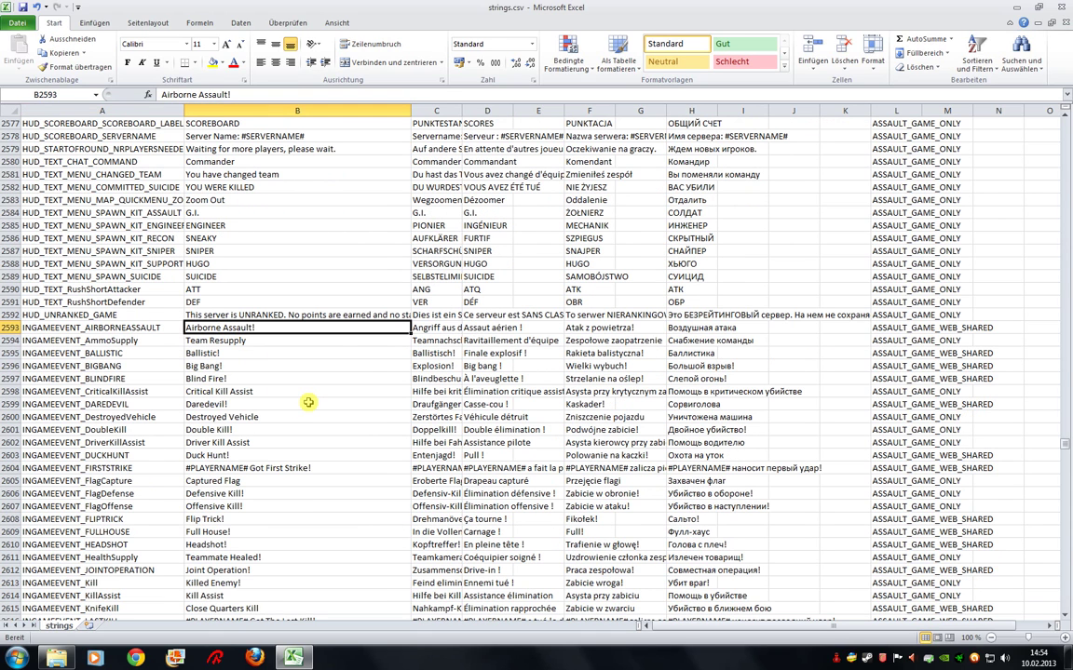
pyautogui.scroll(-1, 278, 363)
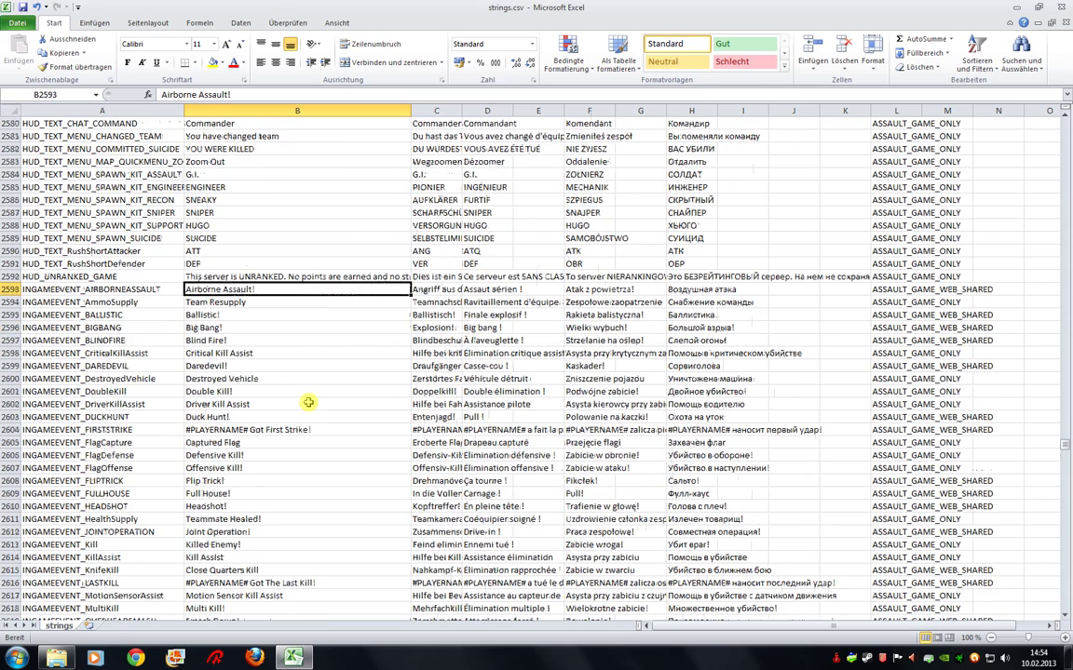
pyautogui.click(251, 302)
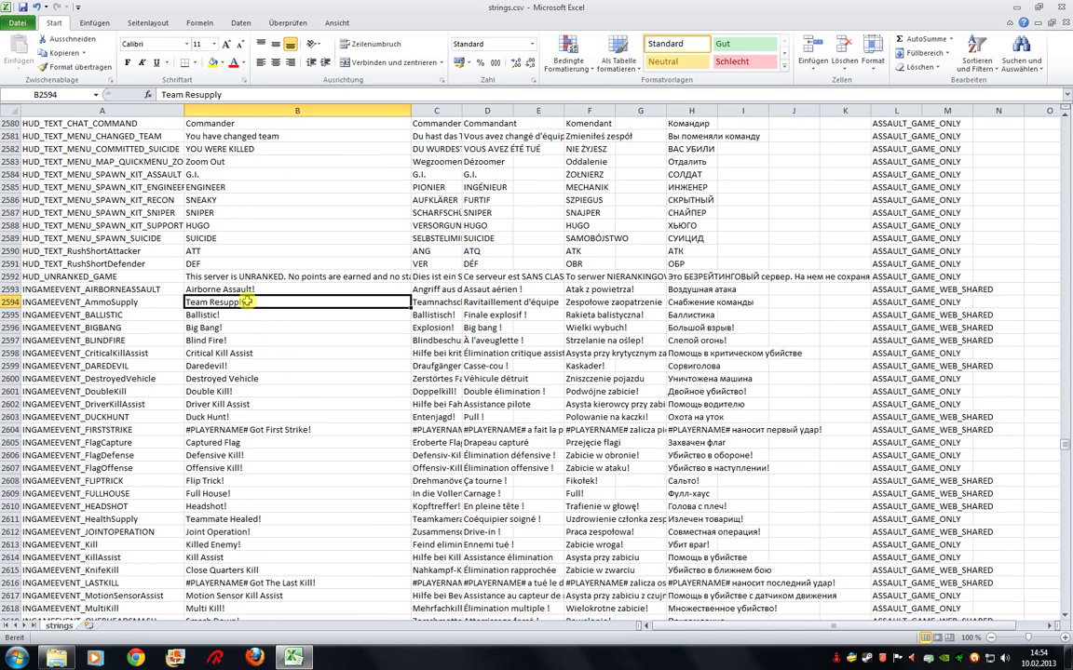
pyautogui.click(105, 303)
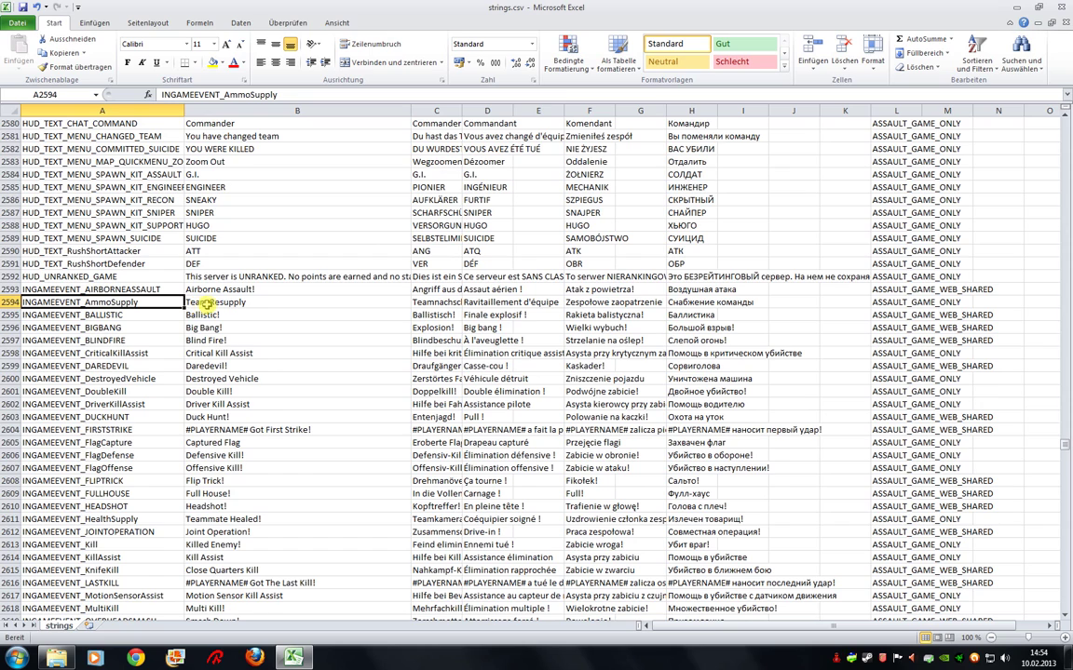
pyautogui.click(211, 303)
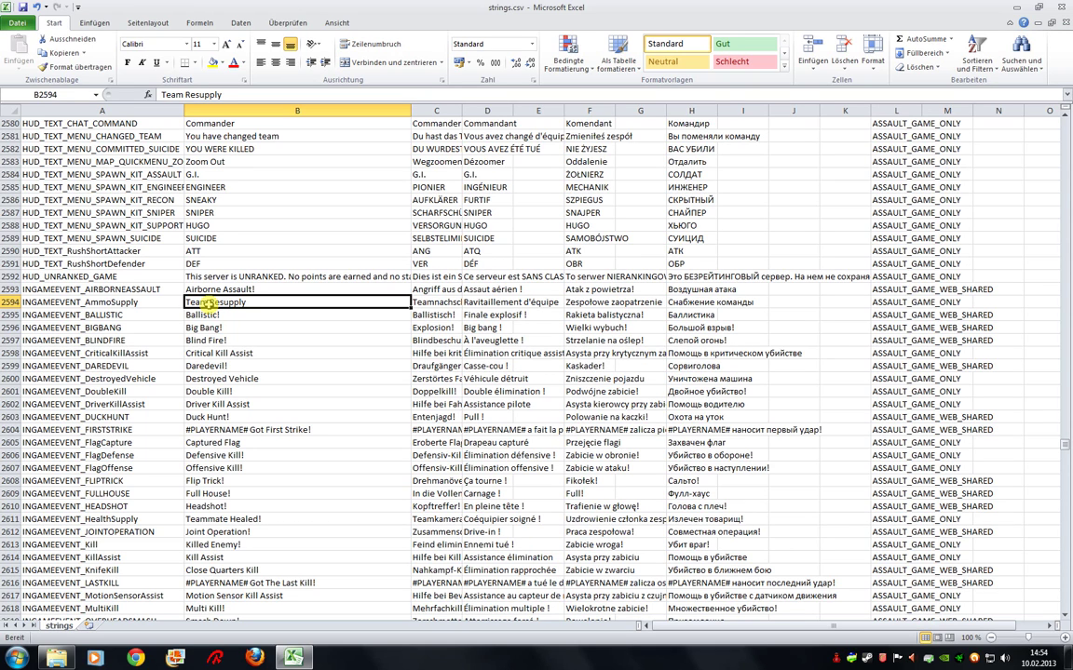
pyautogui.write('Ammo supp')
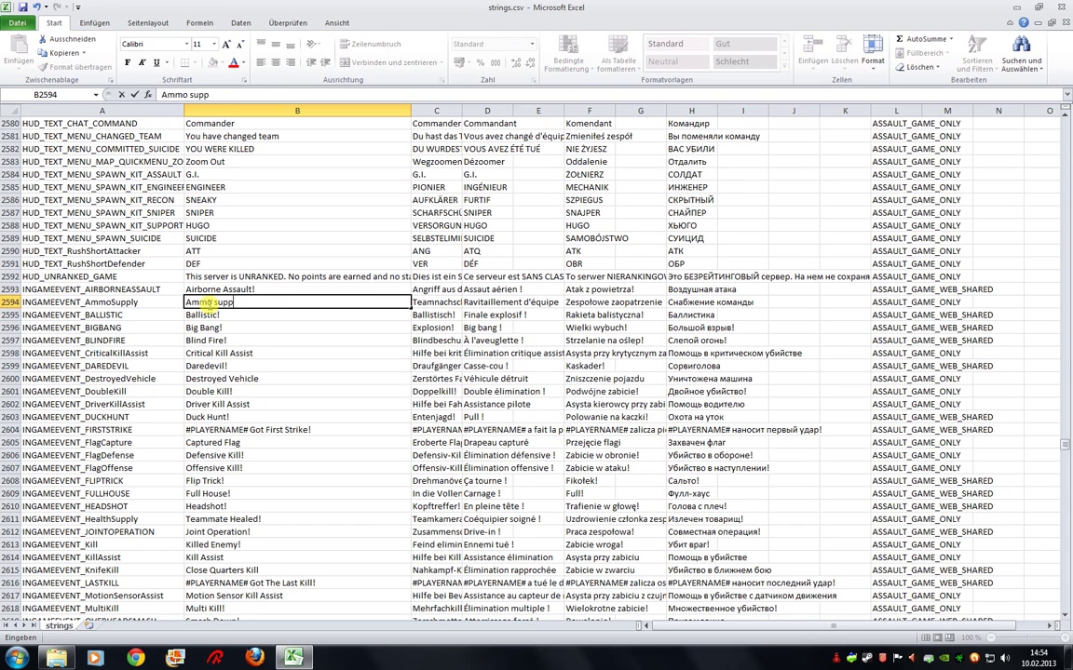
pyautogui.write('lied!')
pyautogui.press('Return')
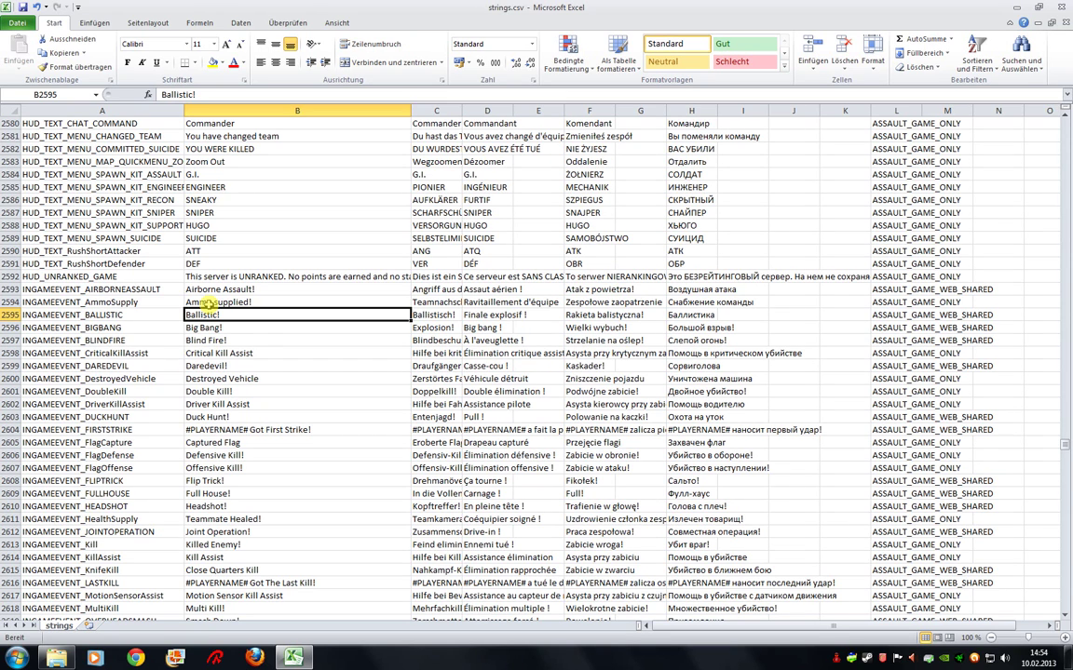
# Step: Look through the INGAMEEVENT rows and their ENG_US texts to see which event messages can be customized
pyautogui.scroll(-1, 211, 303)
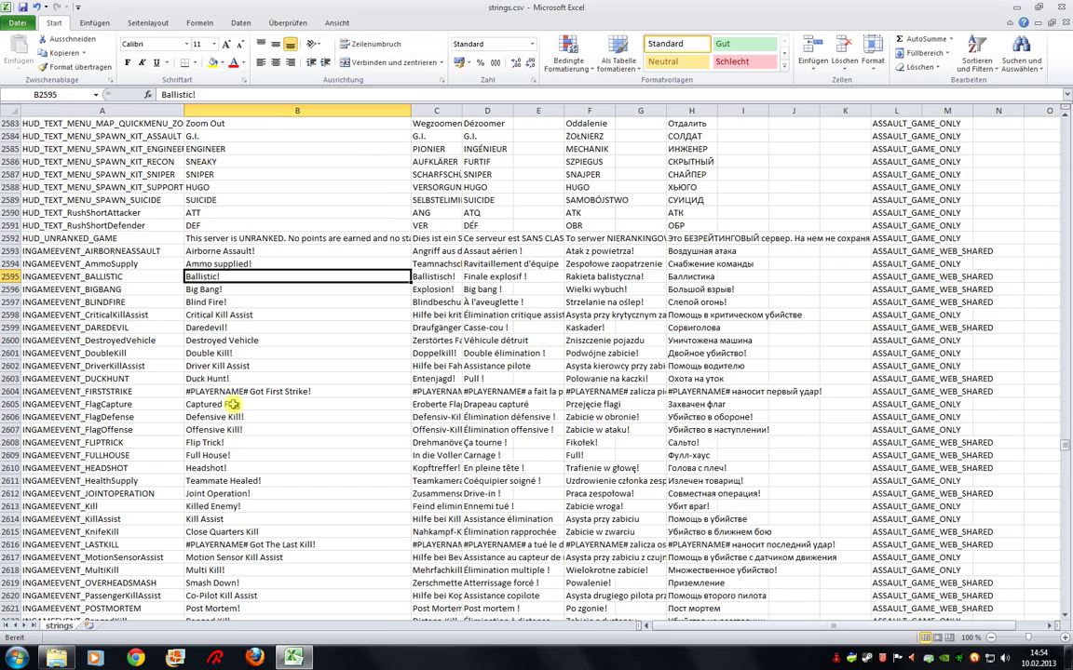
pyautogui.scroll(-1, 232, 404)
pyautogui.scroll(-2, 233, 404)
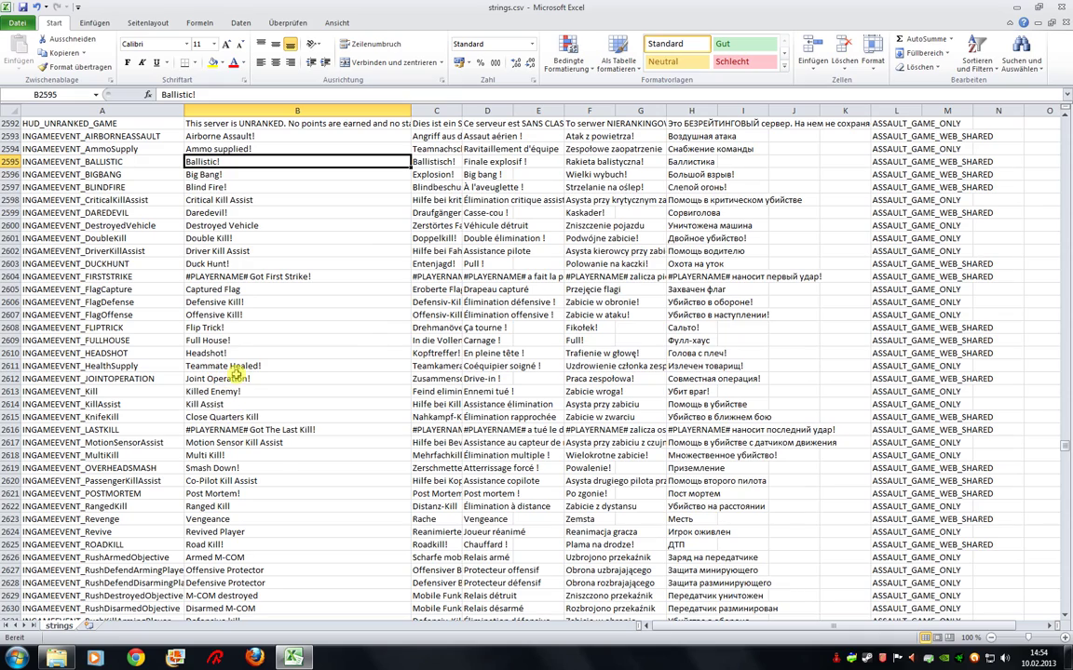
pyautogui.scroll(-1, 273, 467)
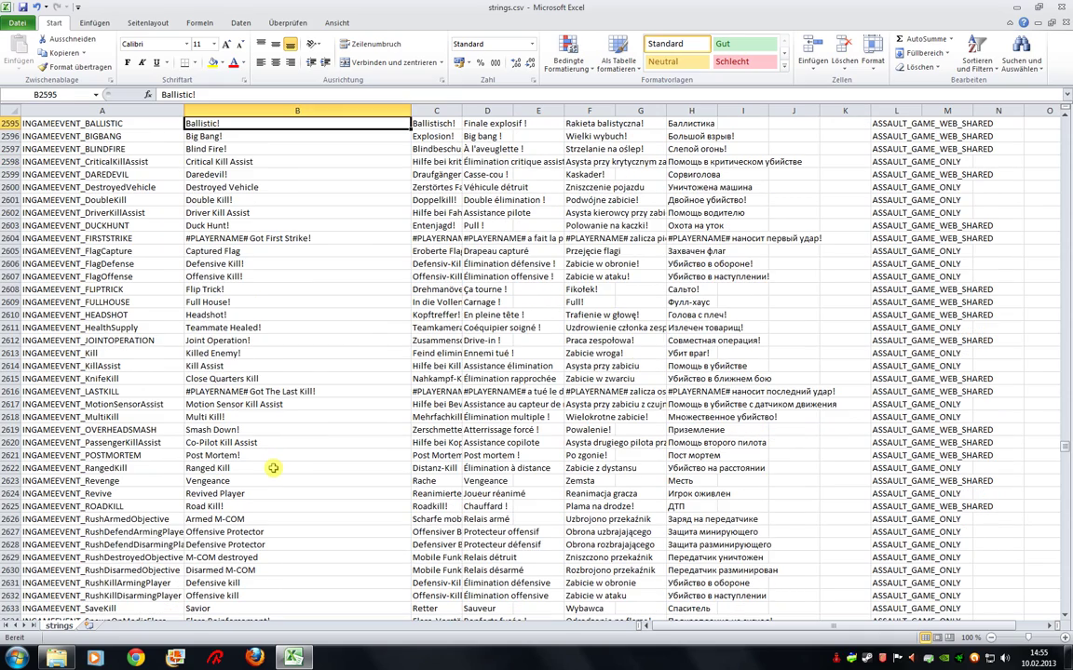
pyautogui.scroll(-3, 272, 468)
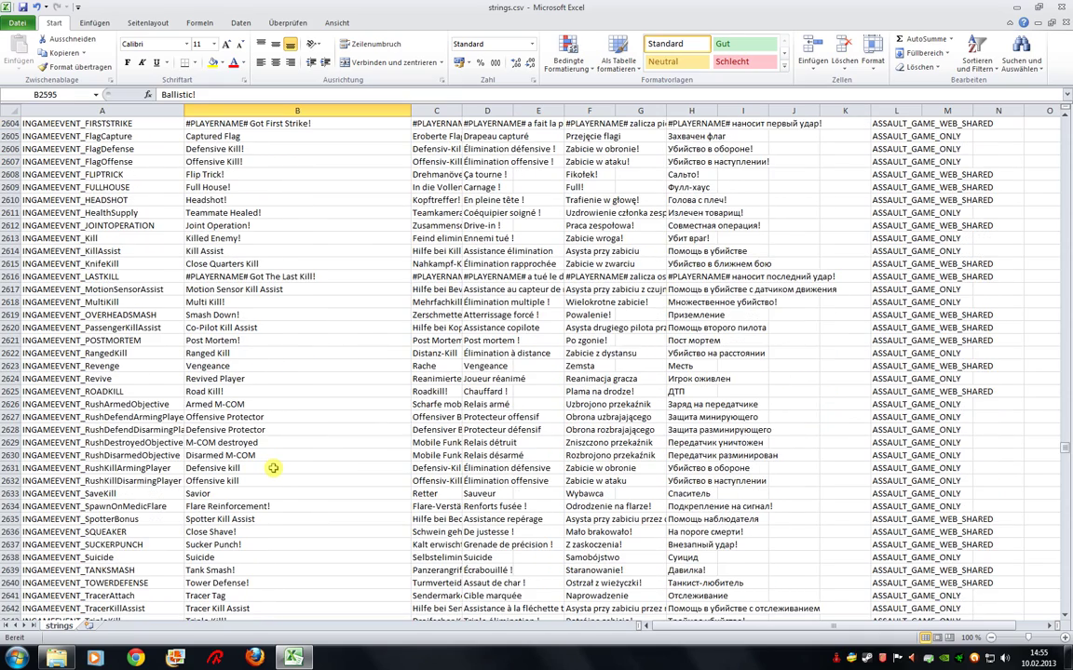
pyautogui.scroll(-4, 273, 468)
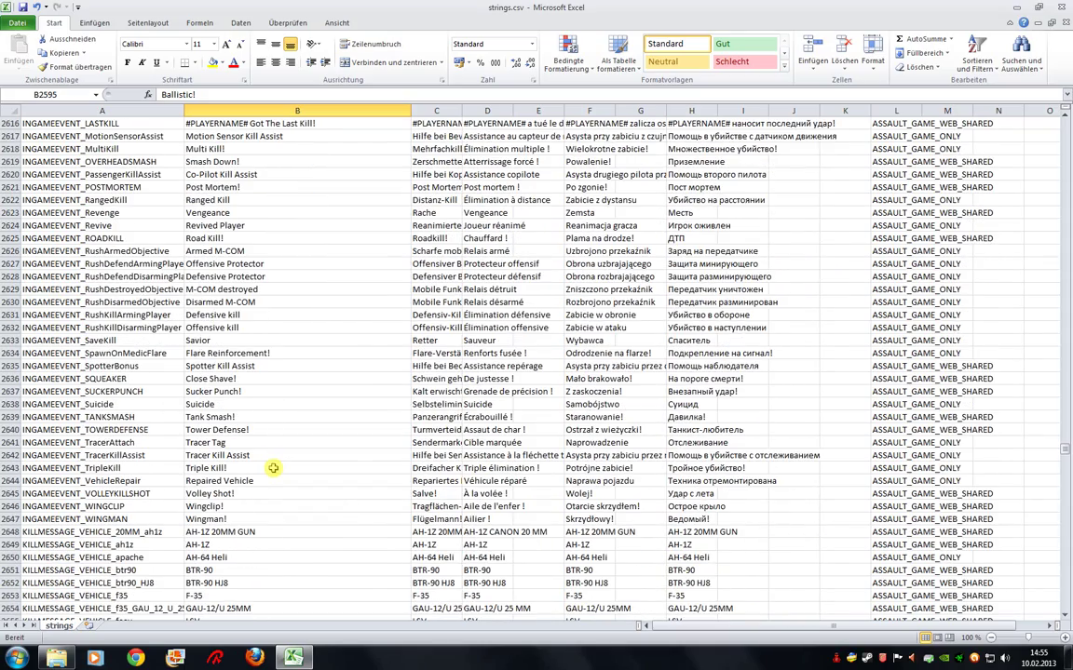
pyautogui.scroll(4, 273, 467)
pyautogui.scroll(1, 273, 468)
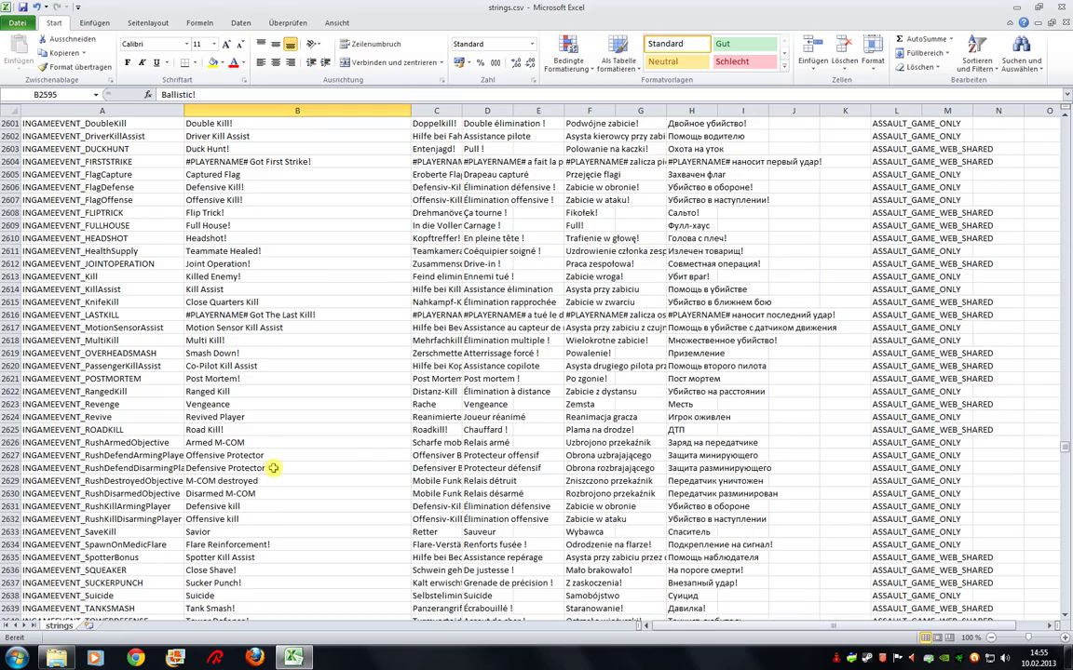
pyautogui.scroll(5, 272, 467)
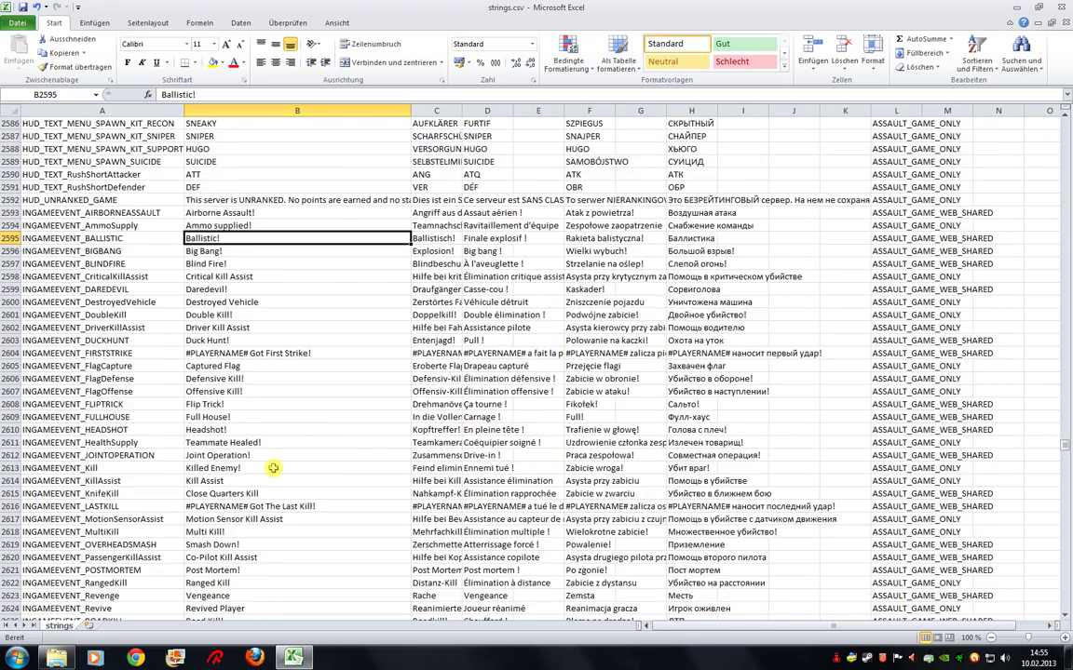
pyautogui.scroll(3, 273, 468)
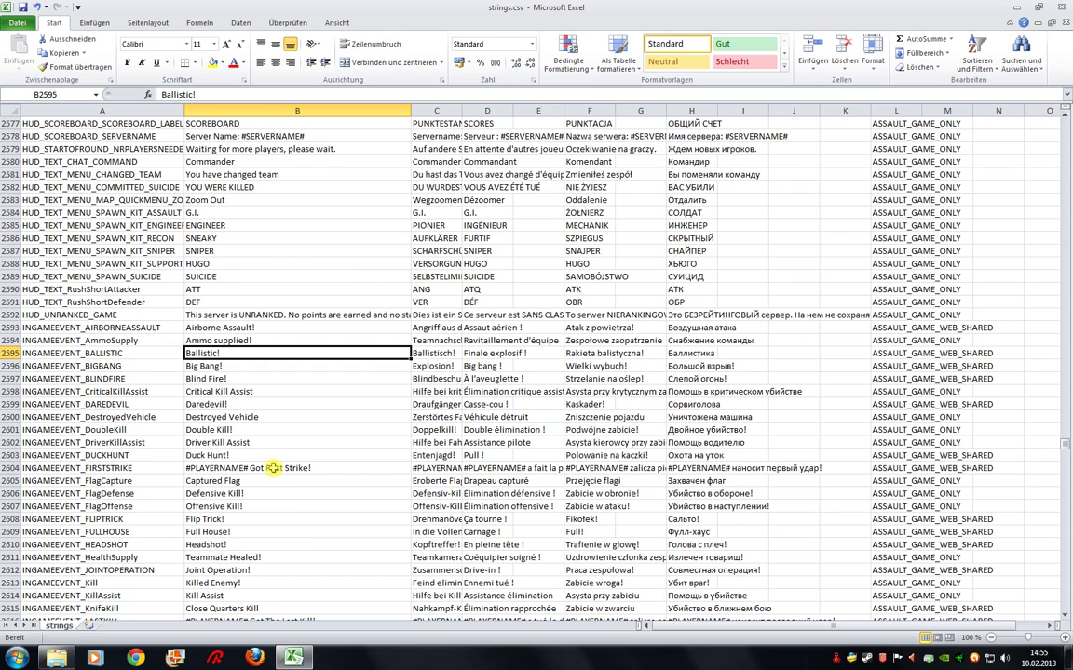
# Step: Search for "Auto_Rules" from a cell in the STRINGID column and close the search at the first match
pyautogui.hotkey('ctrl', 'f')
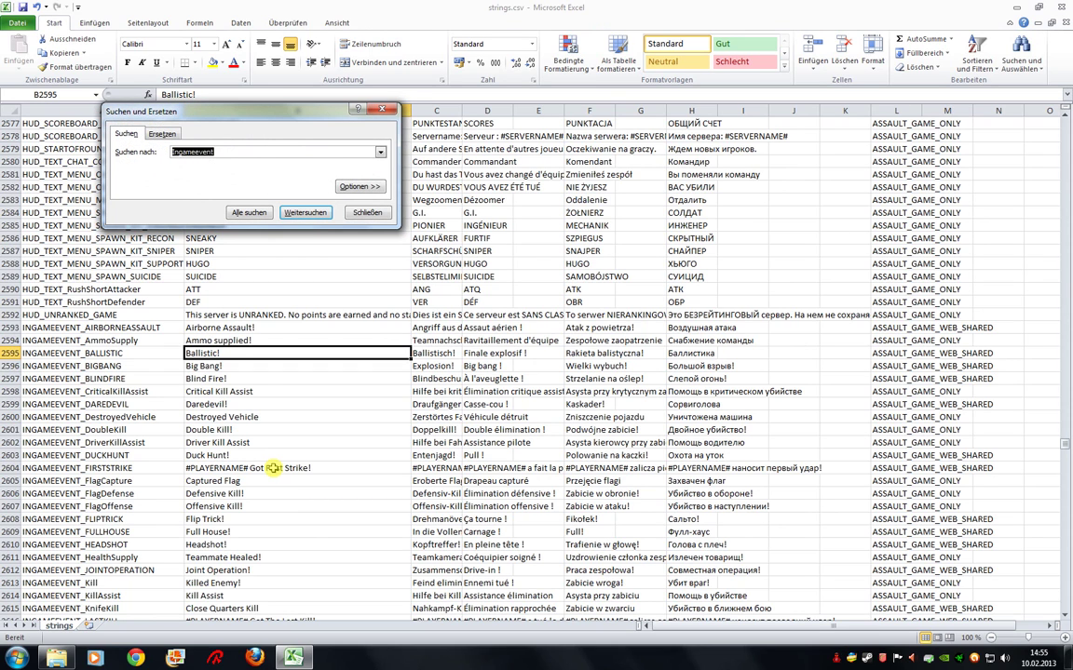
pyautogui.click(380, 109)
pyautogui.click(104, 301)
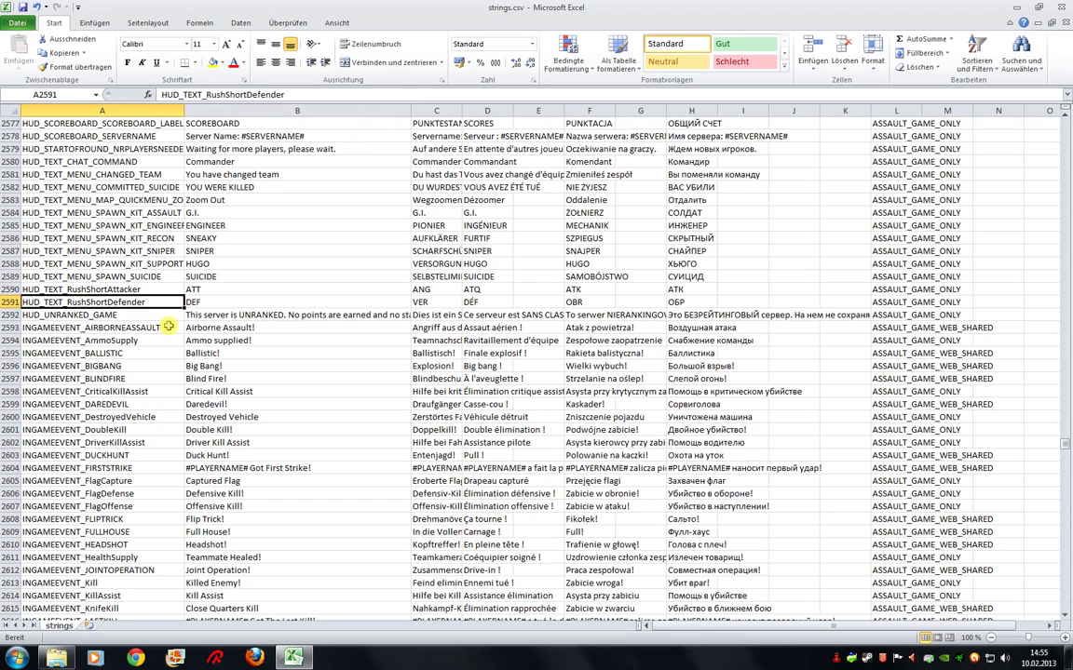
pyautogui.hotkey('ctrl', 'f')
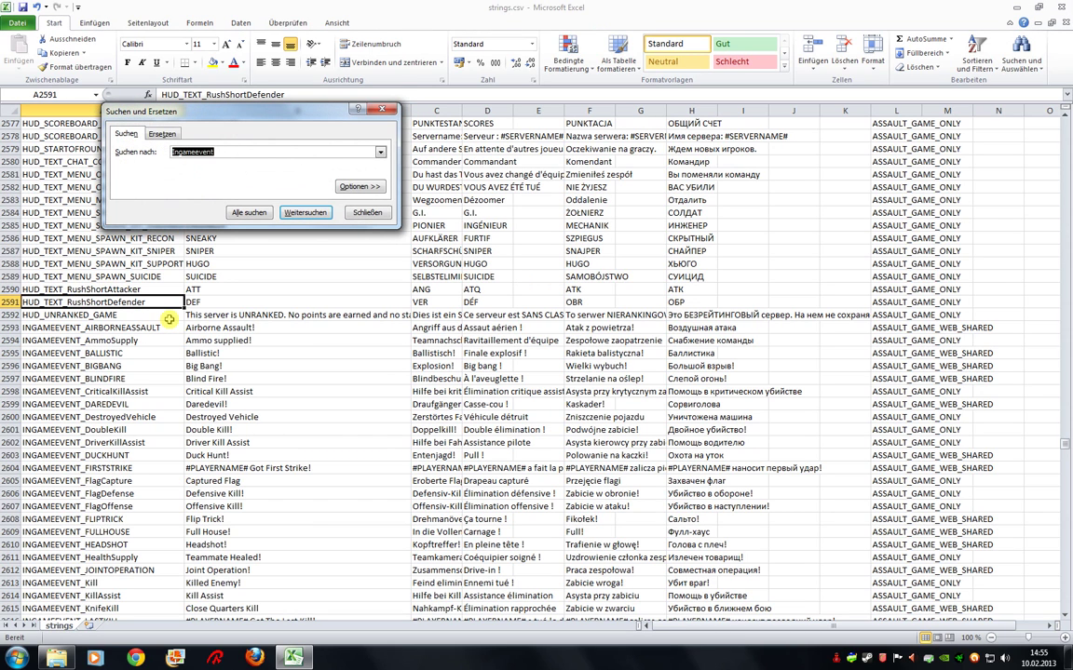
pyautogui.write('Auto_Rules')
pyautogui.press('Return')
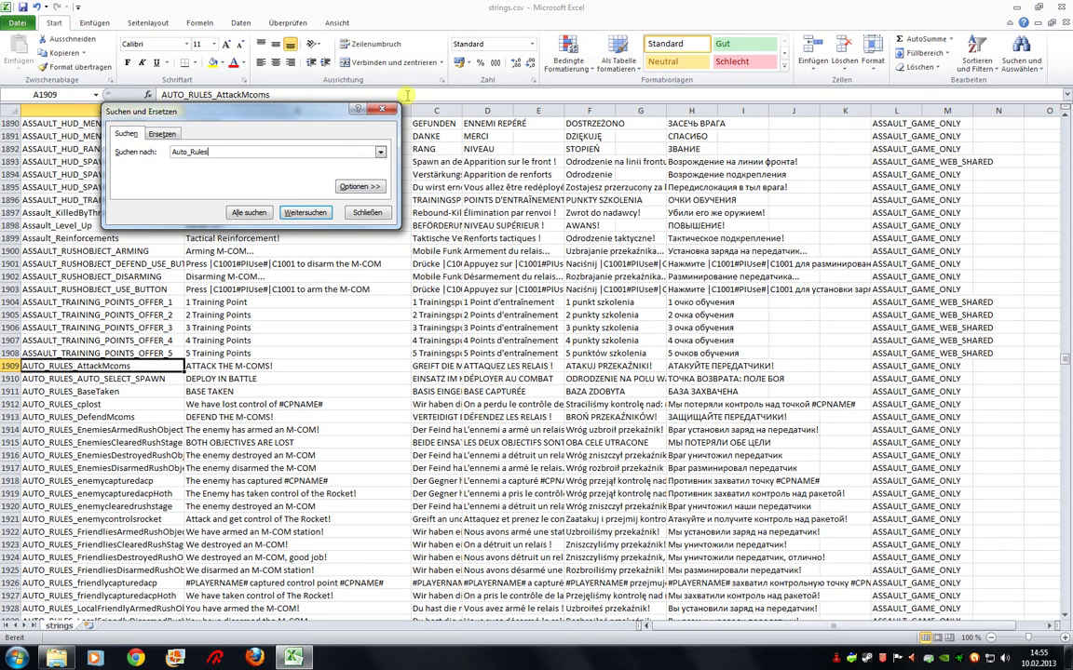
pyautogui.click(377, 109)
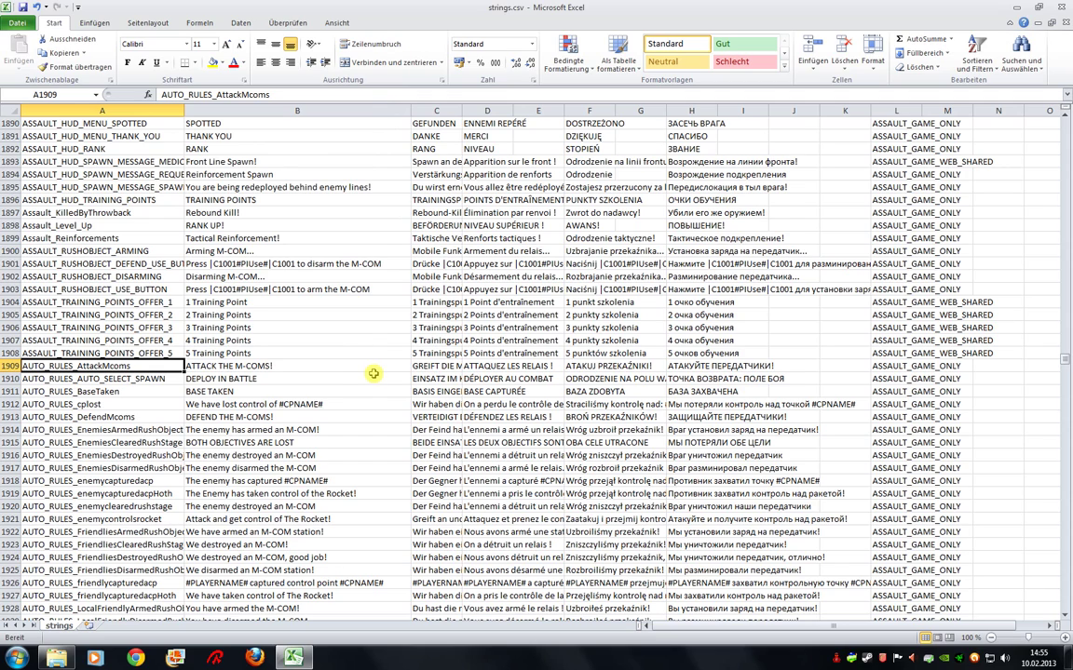
# Step: Examine the AUTO_RULES messages, especially the LocalFriendly rows for arming and disarming the M-COM
pyautogui.scroll(-2, 353, 370)
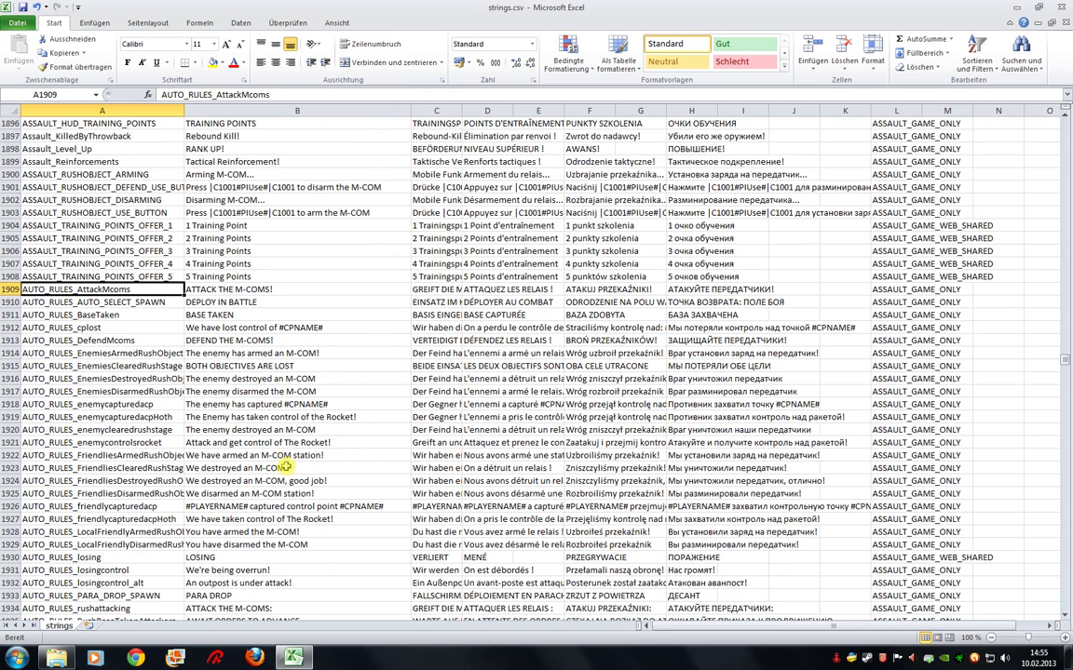
pyautogui.scroll(-1, 257, 449)
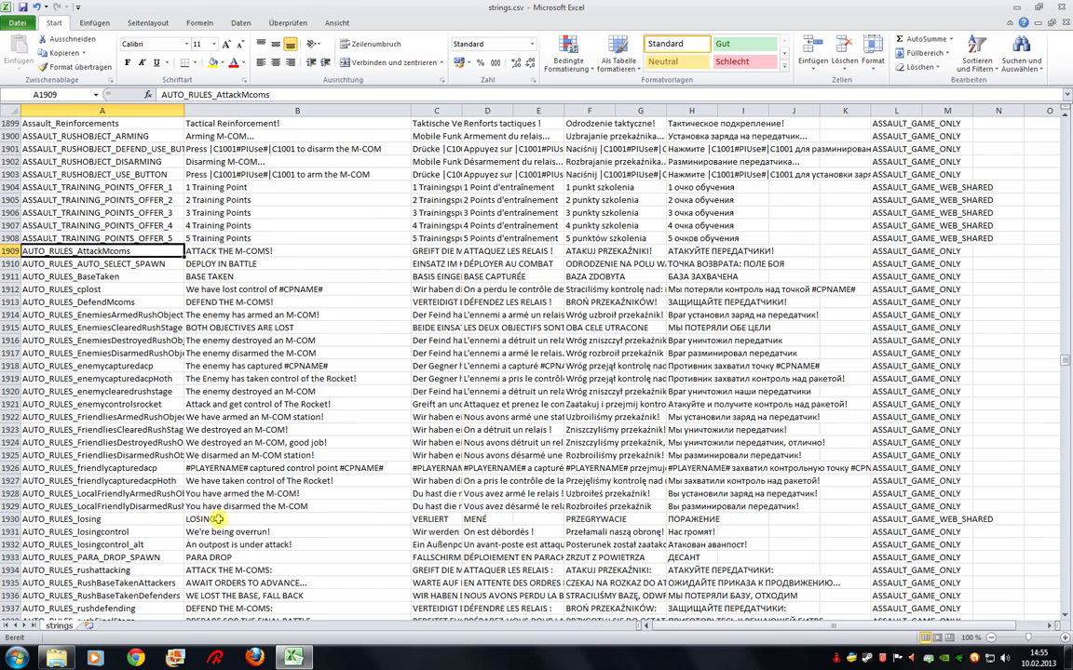
pyautogui.click(226, 493)
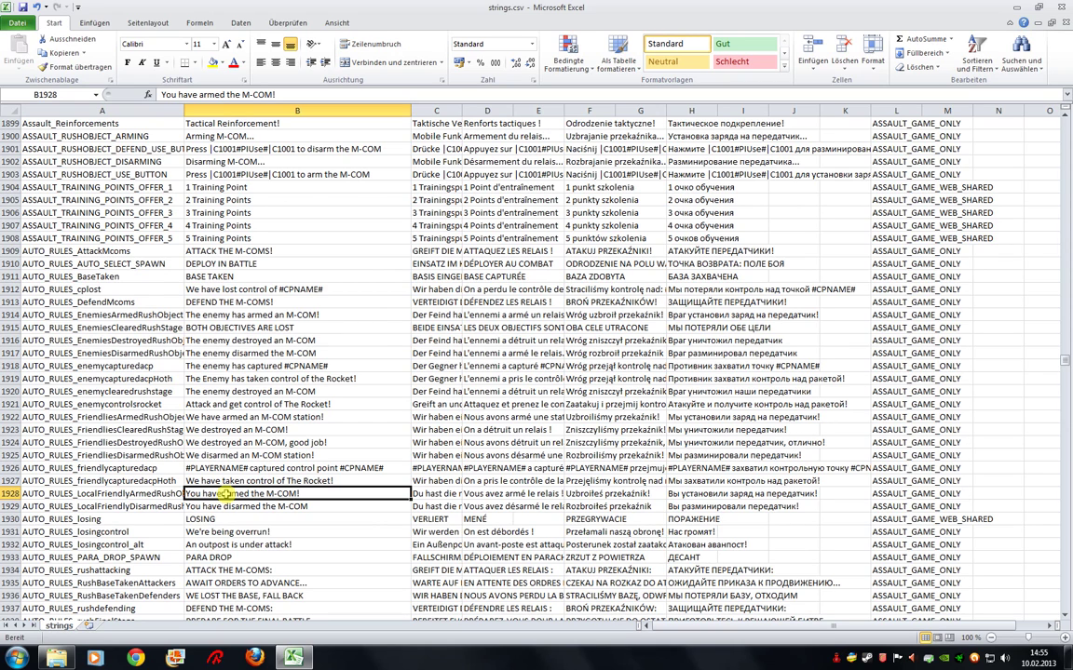
pyautogui.click(234, 506)
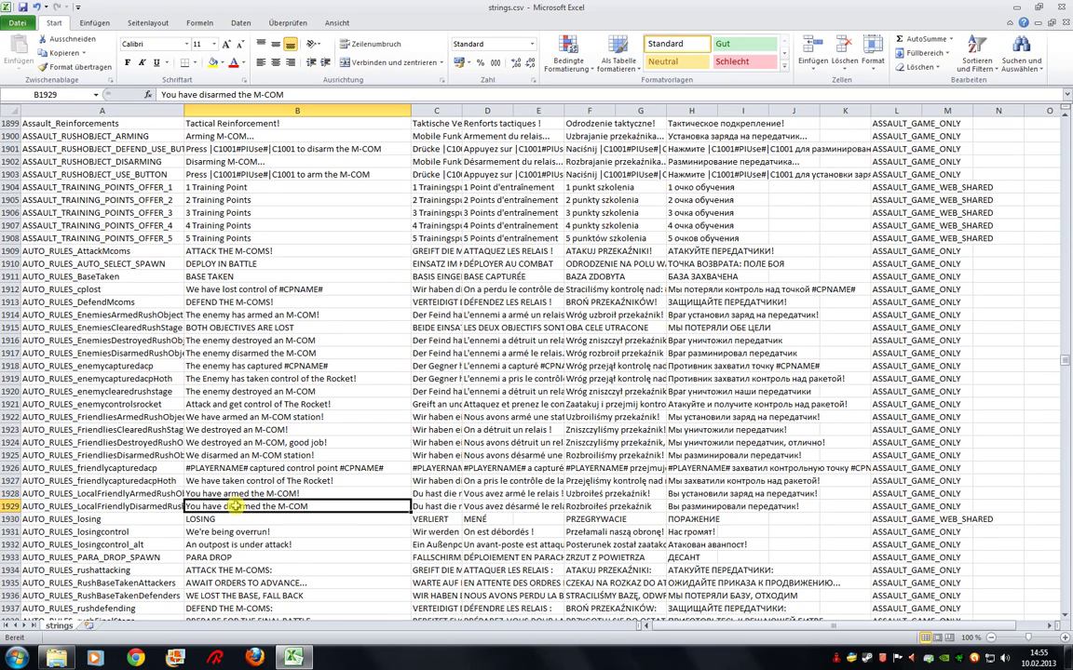
pyautogui.click(125, 510)
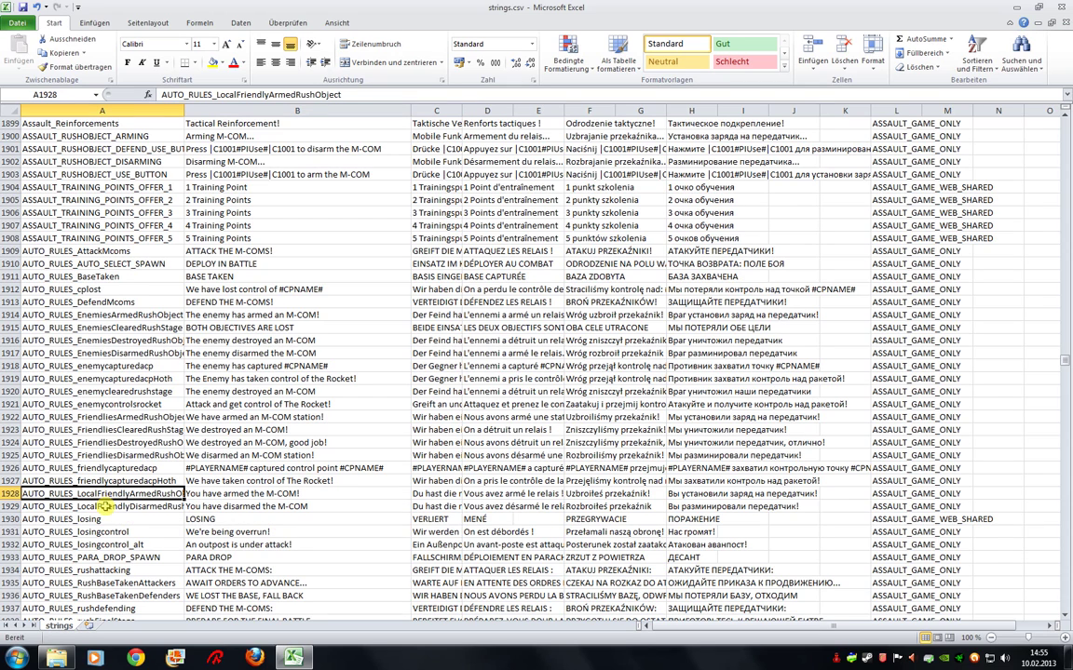
pyautogui.click(107, 492)
# Step: Locate the ENG_US texts of the AUTO_RULES_losing and AUTO_RULES_winning rows
pyautogui.scroll(-6, 275, 383)
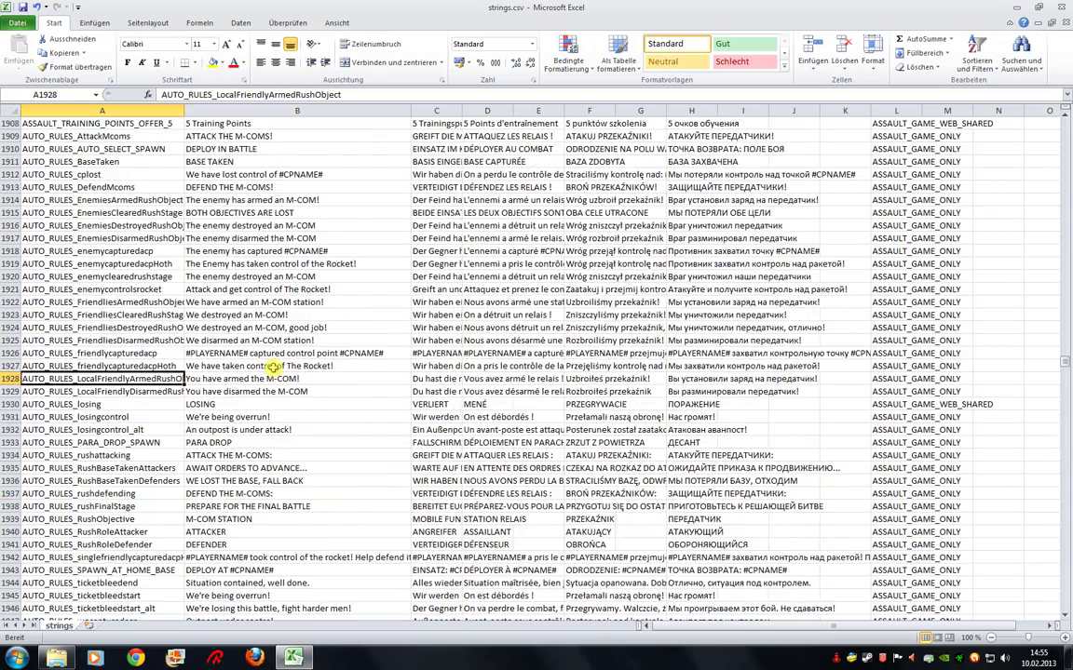
pyautogui.scroll(-2, 266, 358)
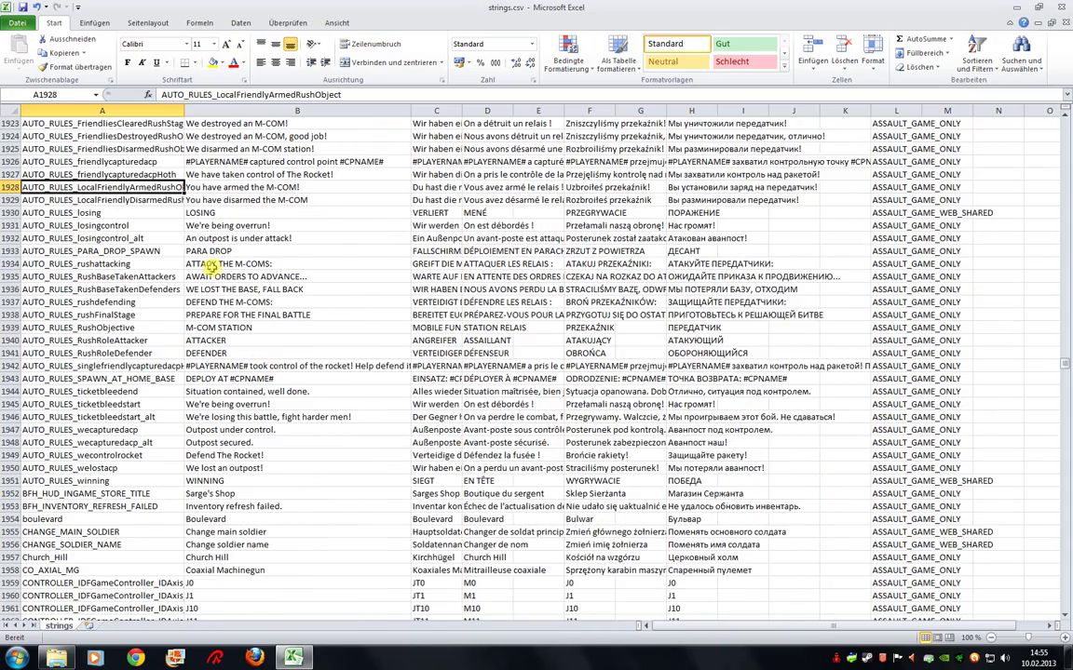
pyautogui.click(215, 212)
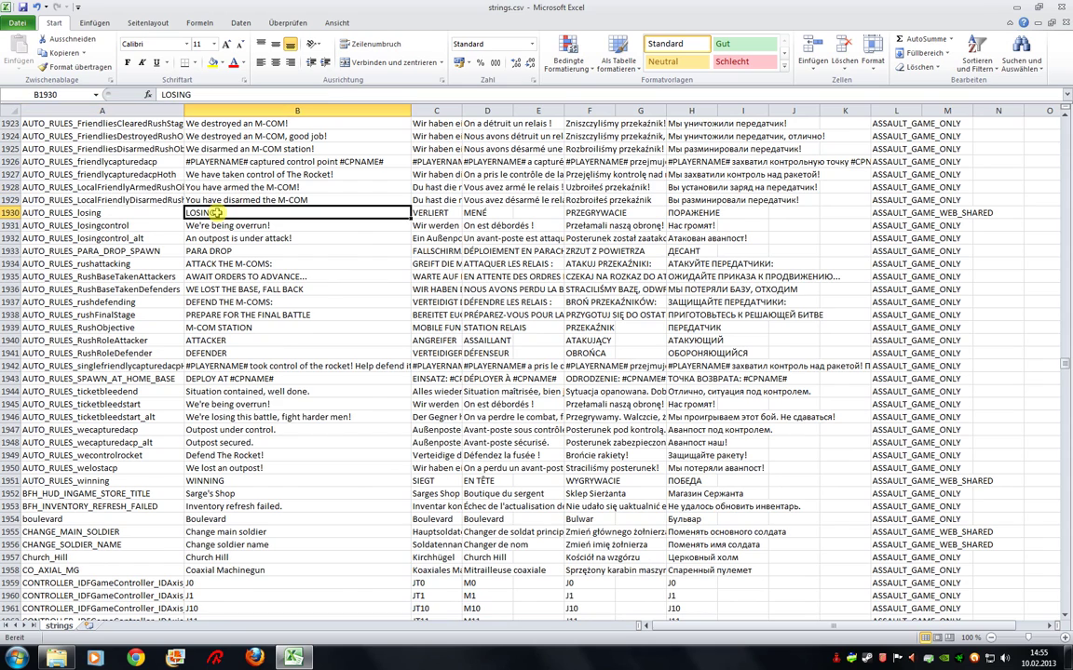
pyautogui.click(206, 481)
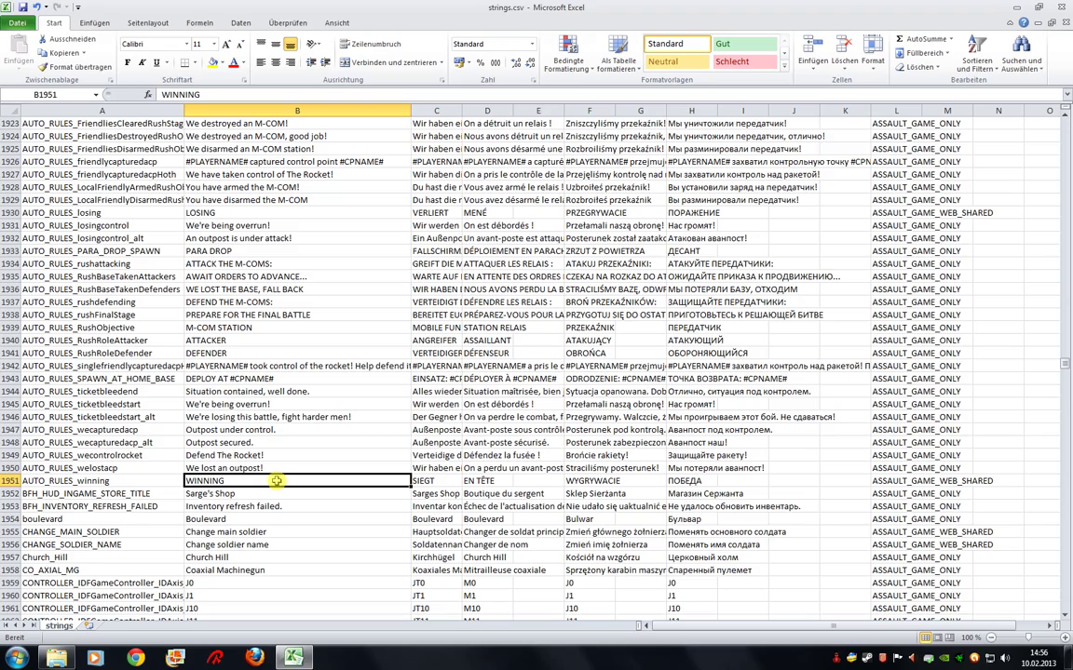
# Step: Examine the Assault rows' ENG_US texts for tactical reinforcement, front line spawn, reinforcement spawn and rebound kill
pyautogui.scroll(6, 261, 341)
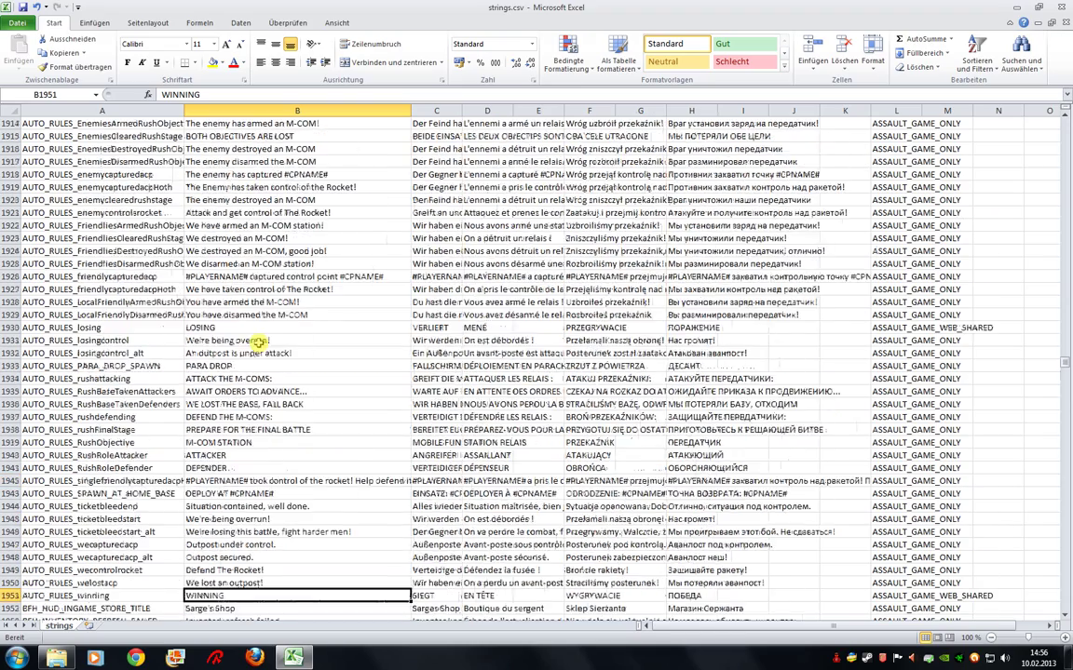
pyautogui.scroll(7, 257, 341)
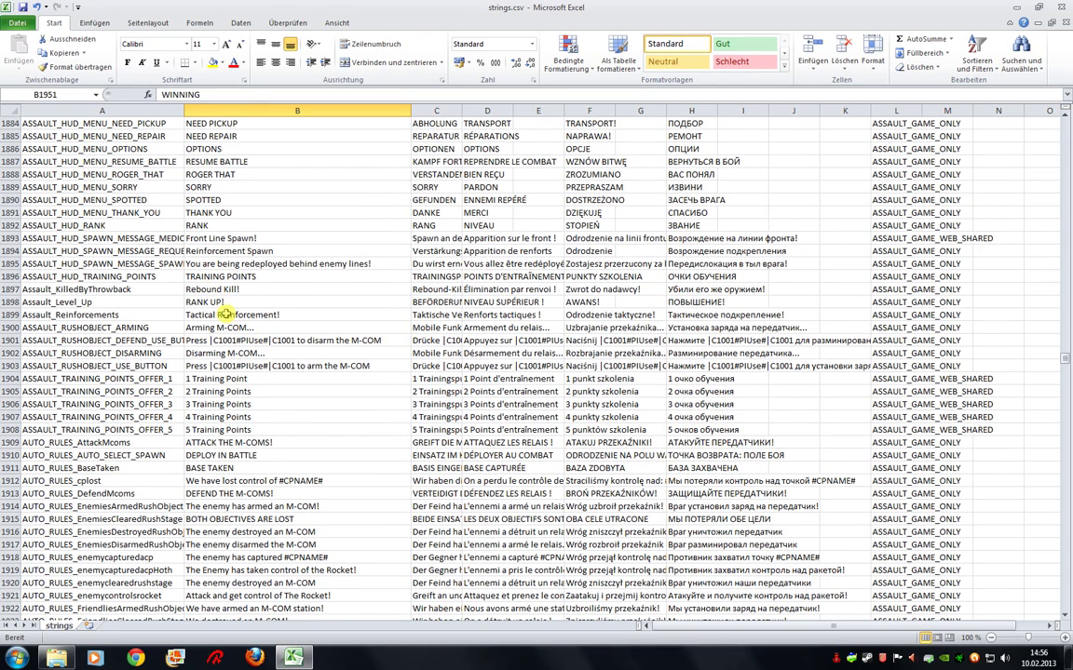
pyautogui.click(225, 315)
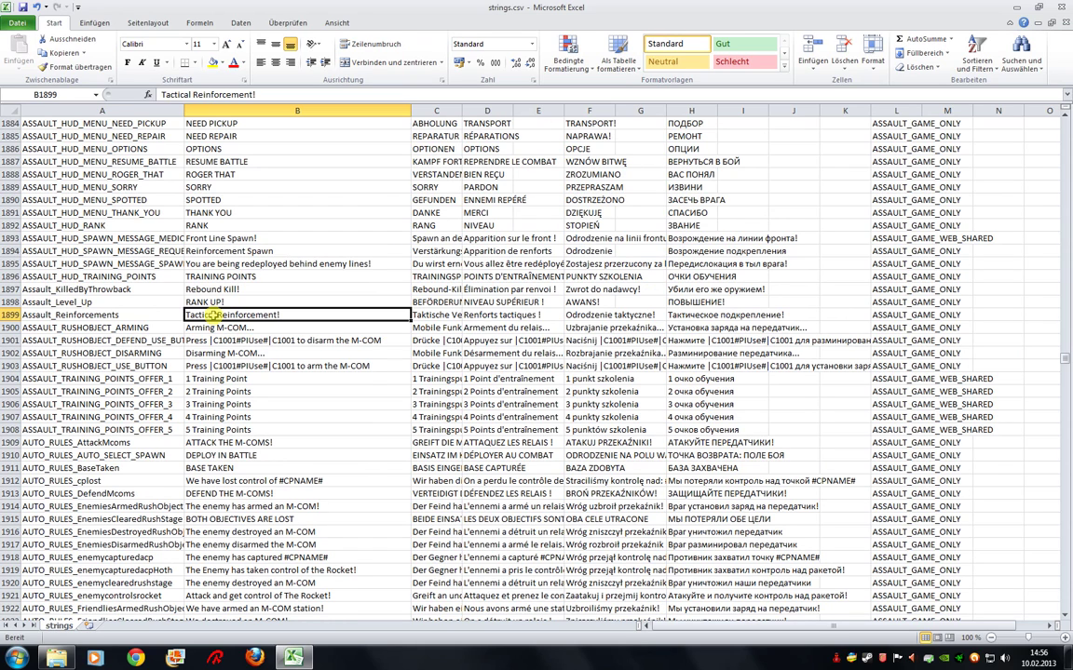
pyautogui.click(209, 239)
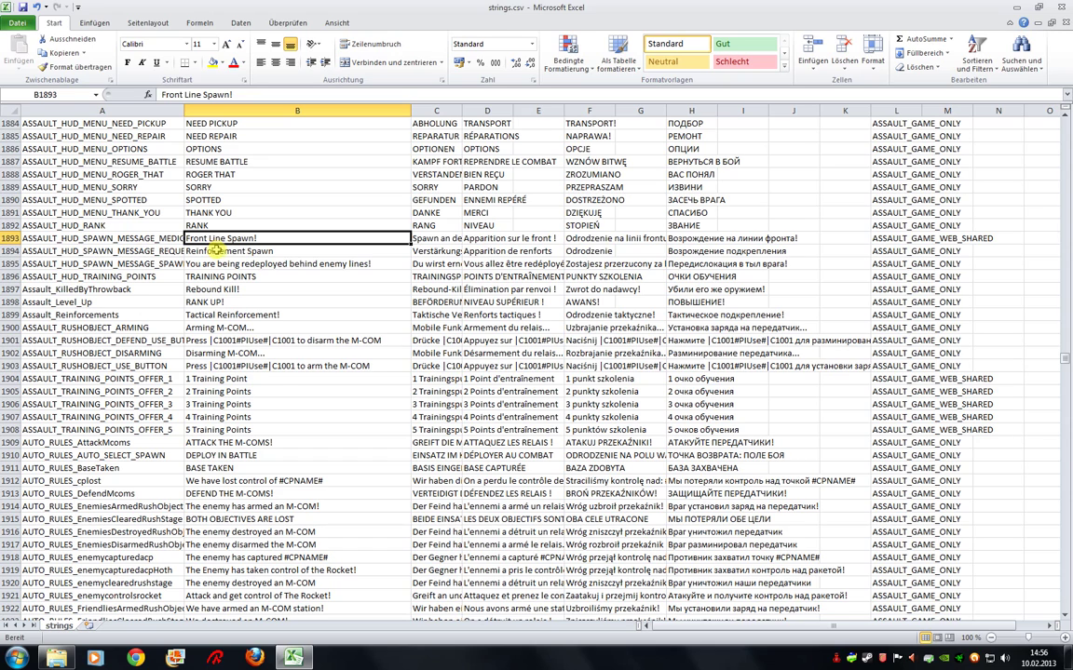
pyautogui.click(213, 250)
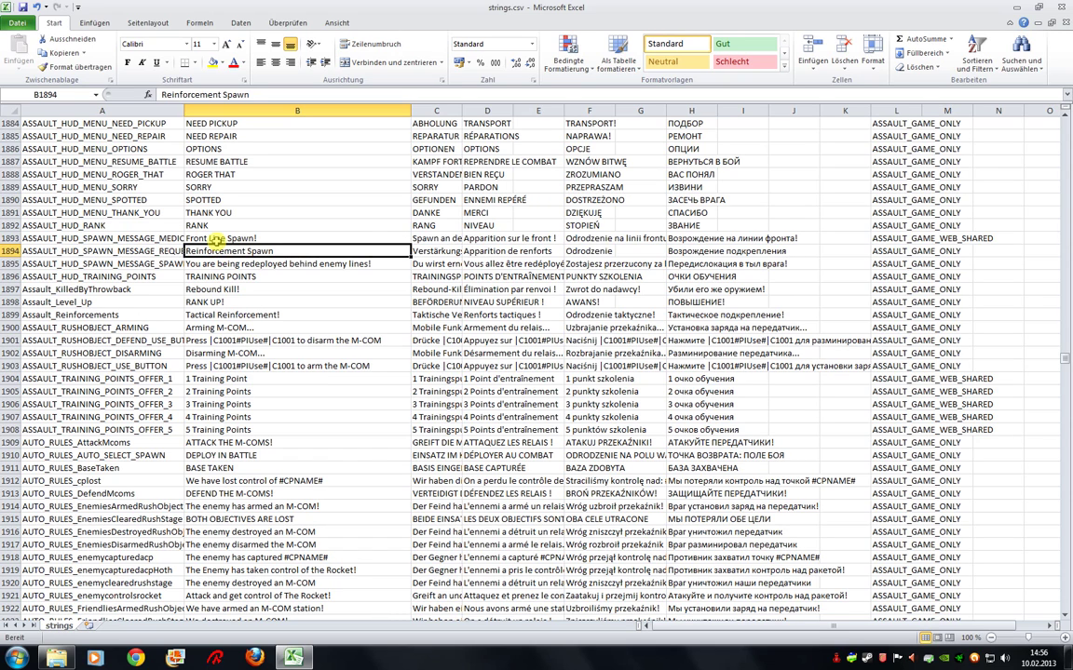
pyautogui.click(217, 239)
pyautogui.click(231, 251)
pyautogui.click(275, 290)
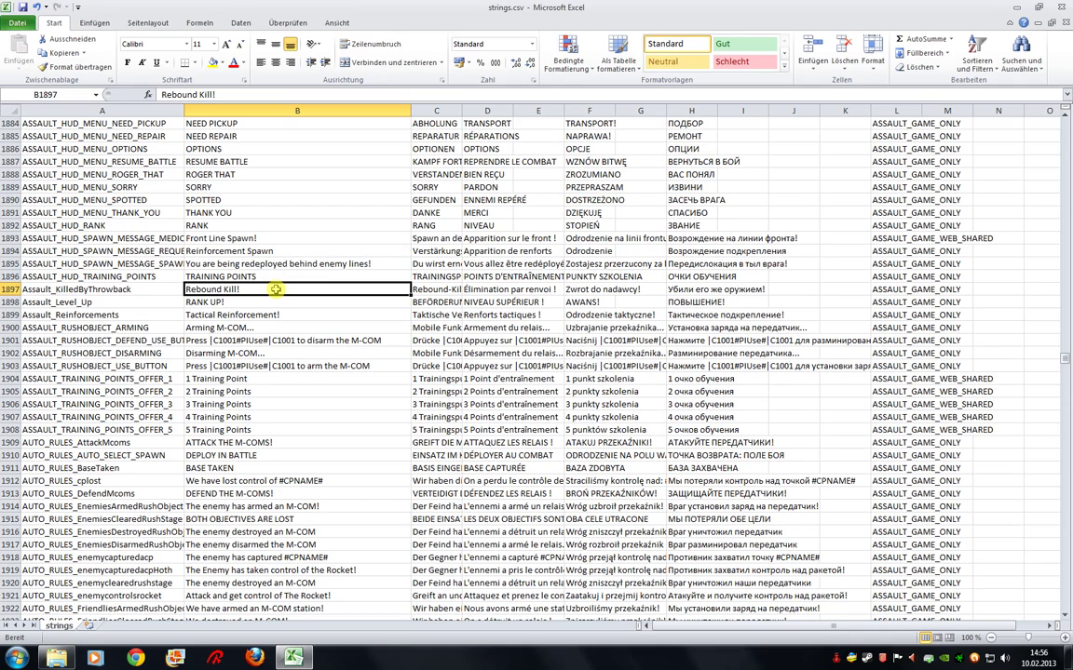
# Step: Look through the ASSAULT_HUD menu, ASSAULT_Custom_Item and AUTO_RULES rows for further texts that can be customized
pyautogui.scroll(8, 276, 289)
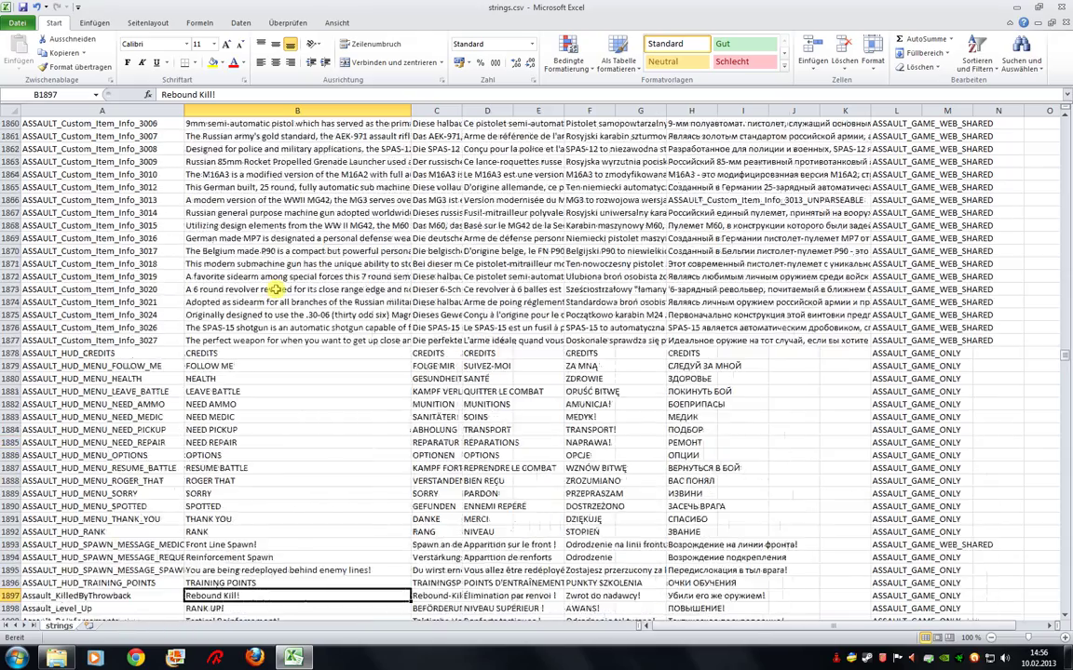
pyautogui.scroll(4, 275, 290)
pyautogui.scroll(-4, 276, 289)
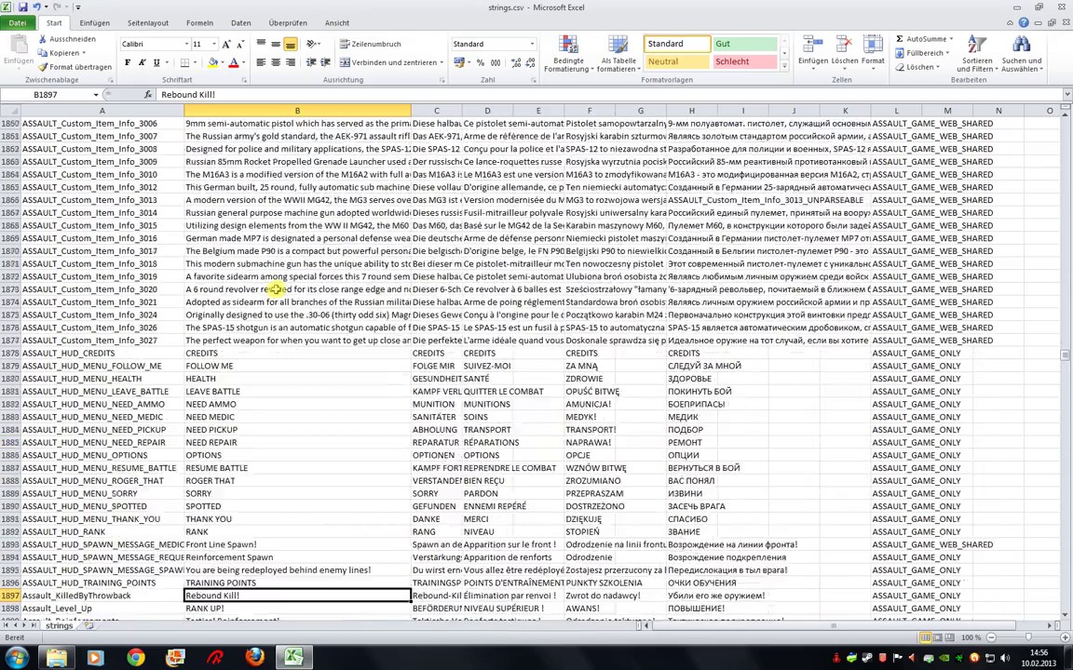
pyautogui.scroll(-7, 276, 290)
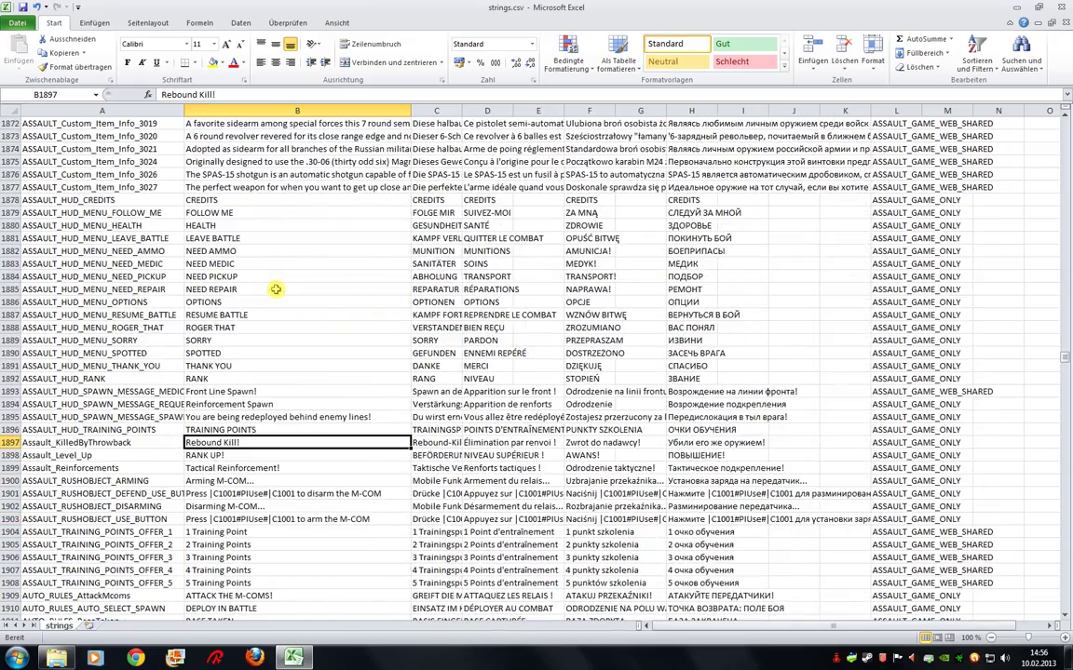
pyautogui.scroll(-1, 276, 290)
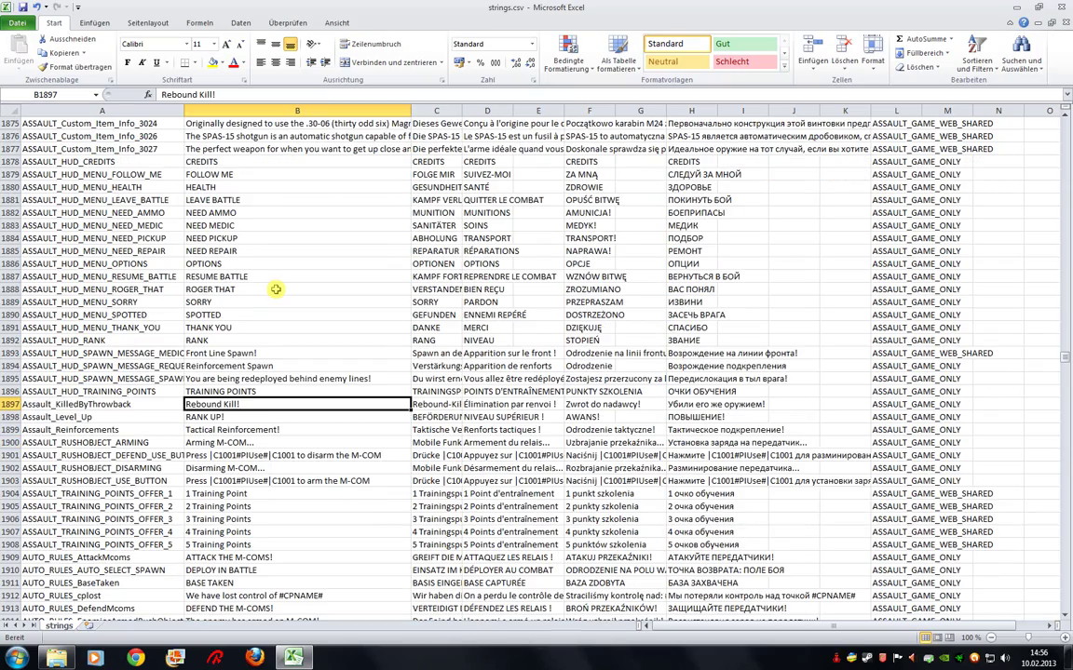
pyautogui.scroll(-8, 276, 289)
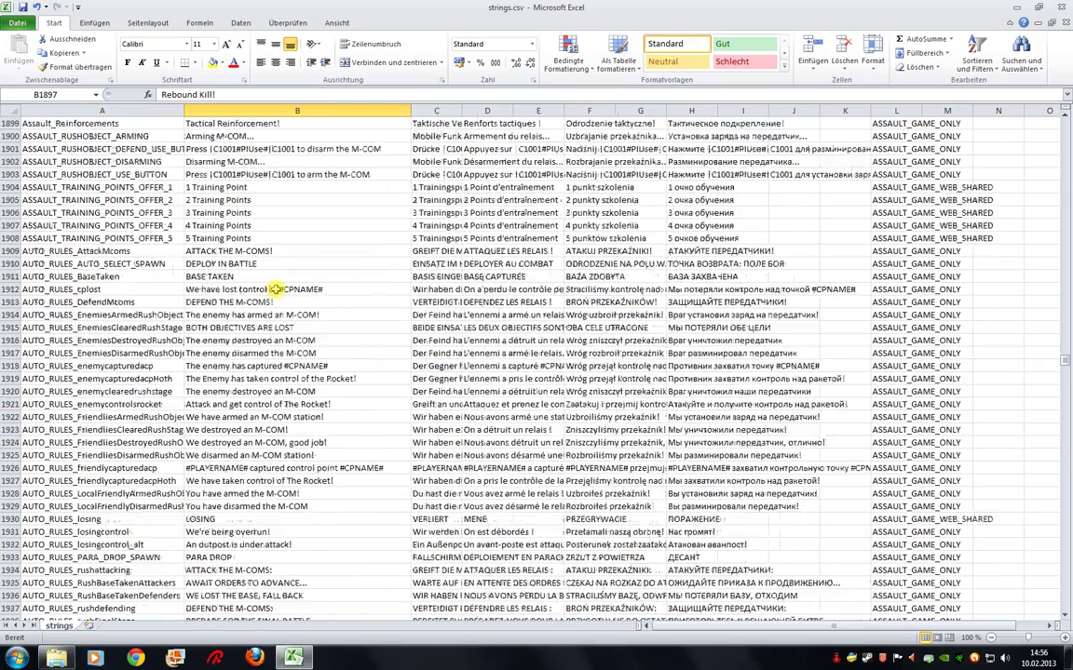
pyautogui.scroll(4, 276, 289)
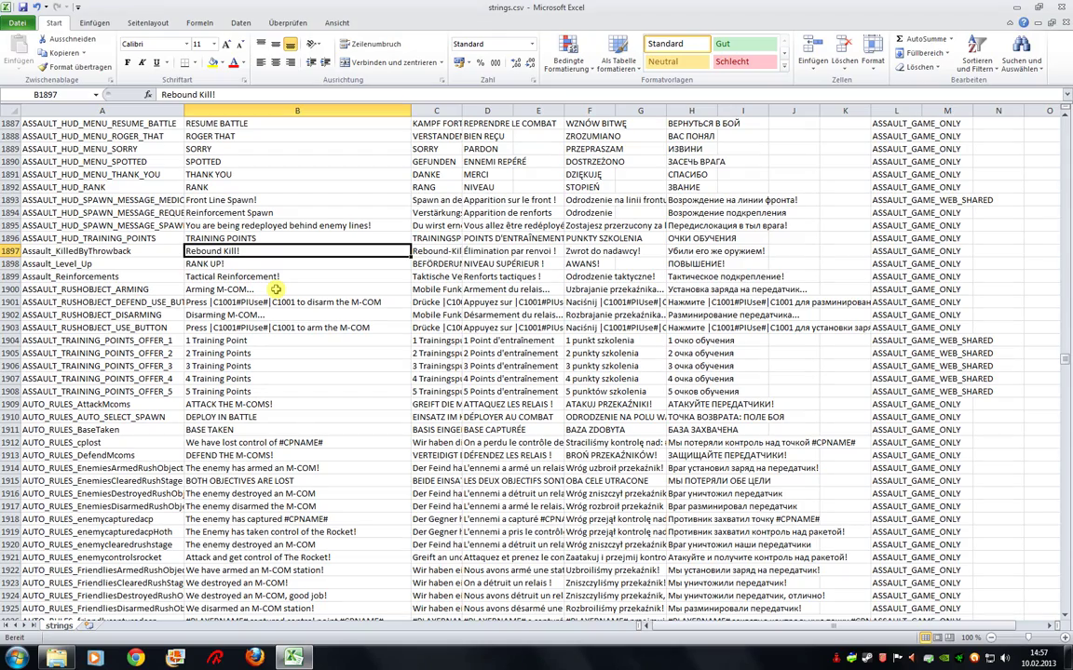
pyautogui.scroll(20, 275, 289)
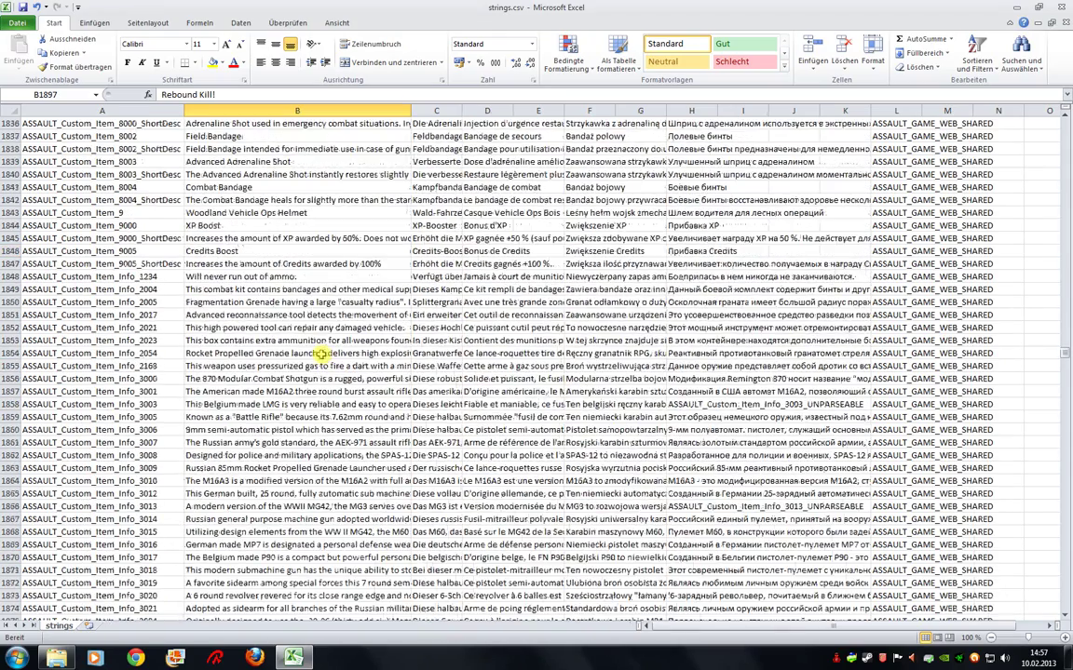
# Step: Look through the ASSAULT_Custom_Item rows for equipment and weapon attachments, checking the English name of ASSAULT_Custom_Item_4379
pyautogui.scroll(14, 292, 365)
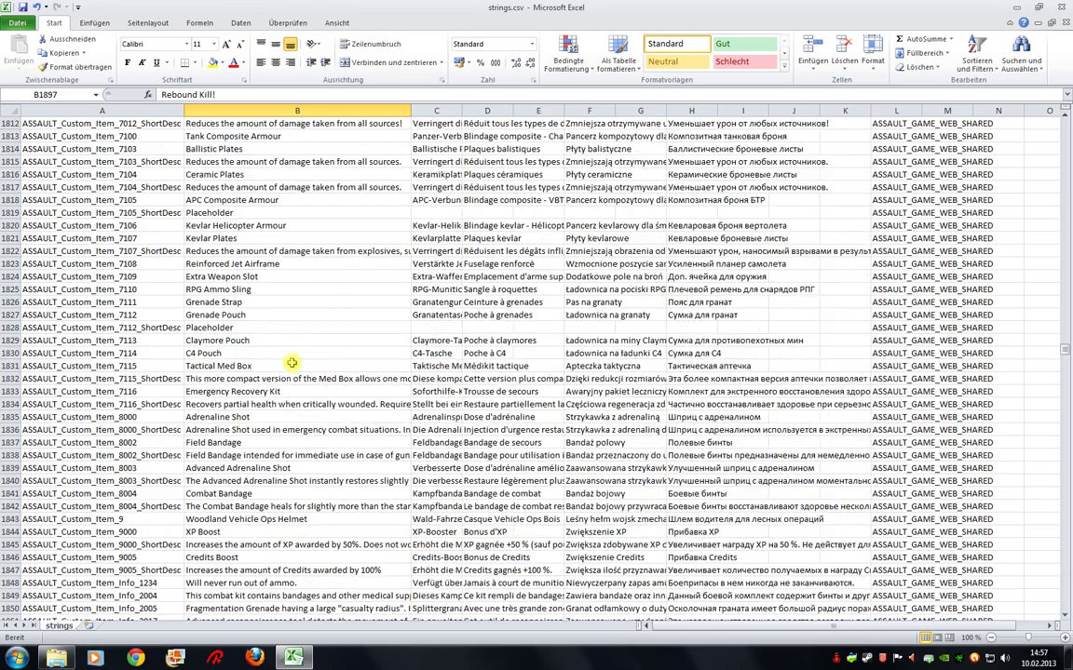
pyautogui.scroll(6, 294, 366)
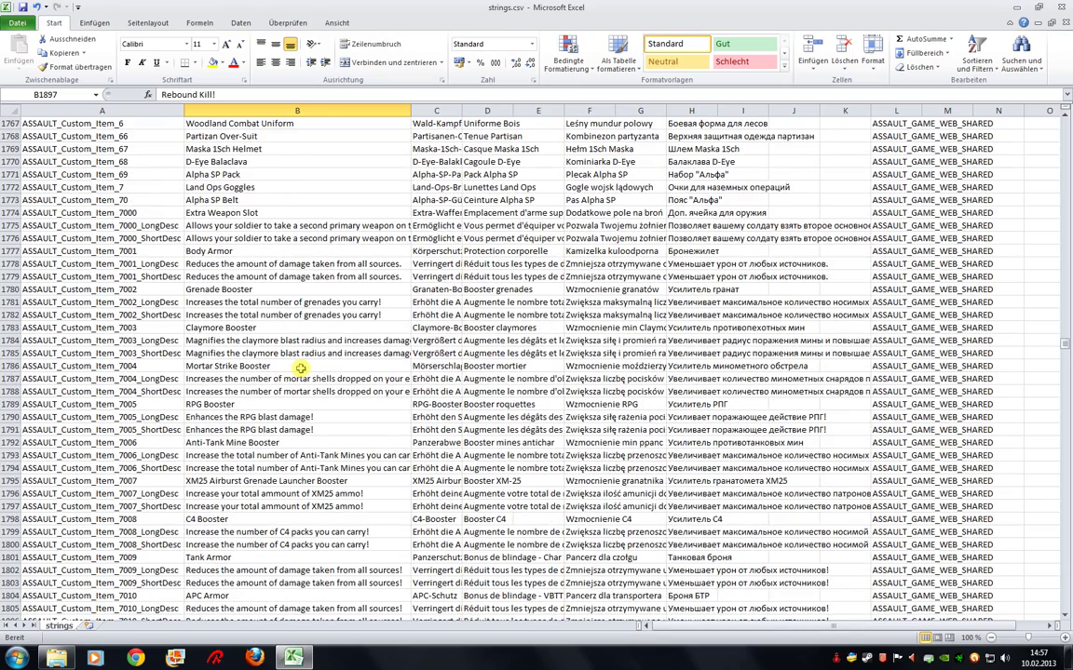
pyautogui.scroll(20, 300, 369)
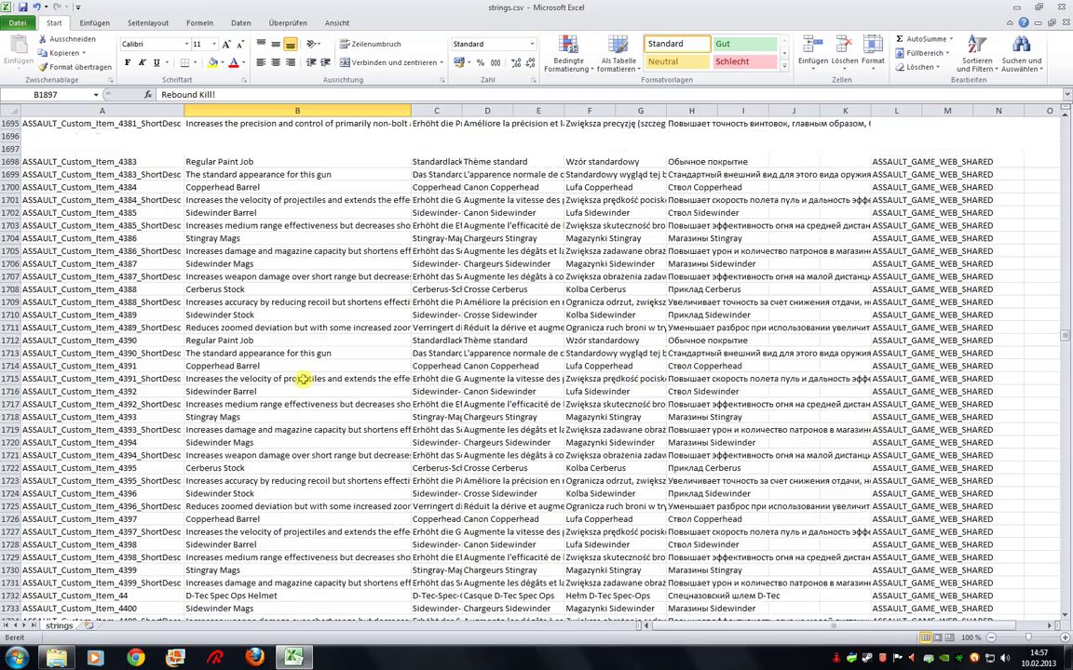
pyautogui.scroll(8, 302, 379)
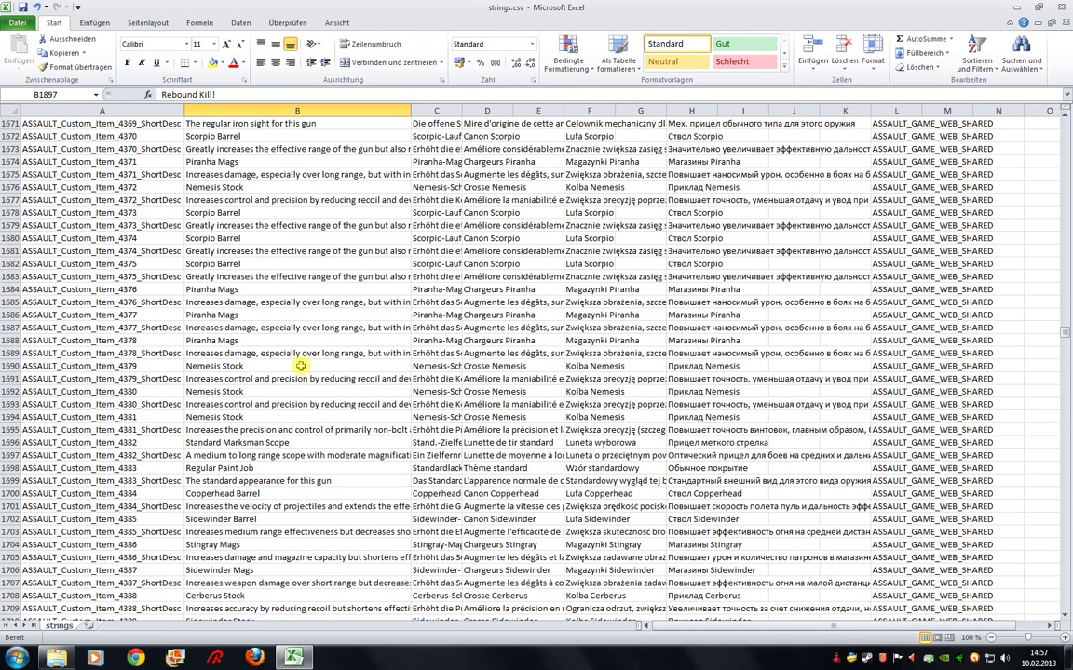
pyautogui.click(301, 365)
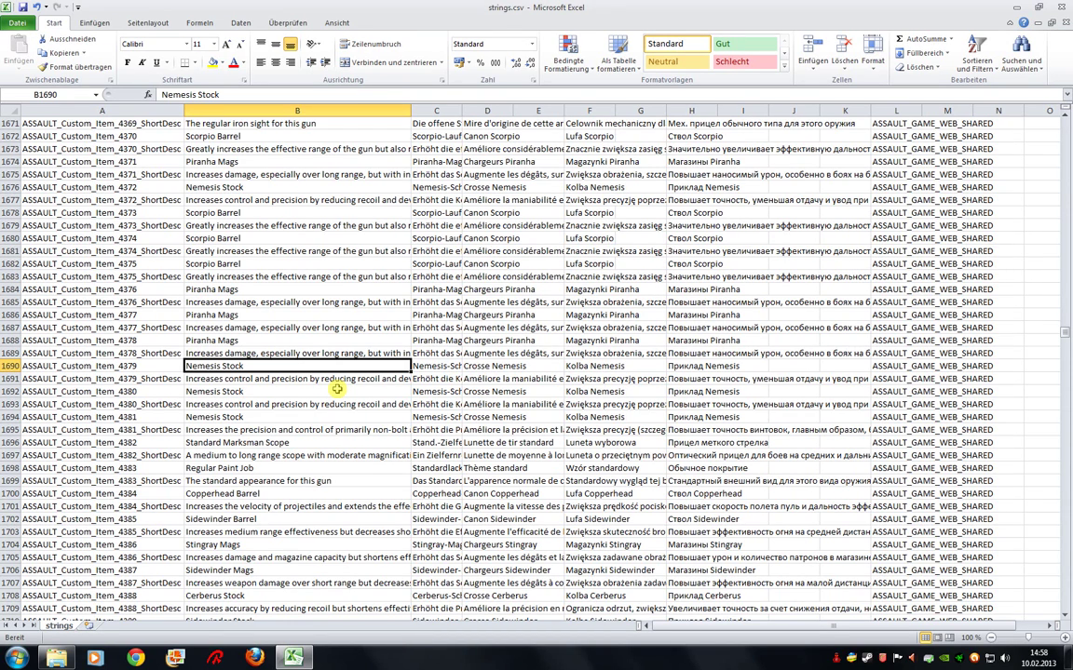
pyautogui.scroll(-7, 337, 389)
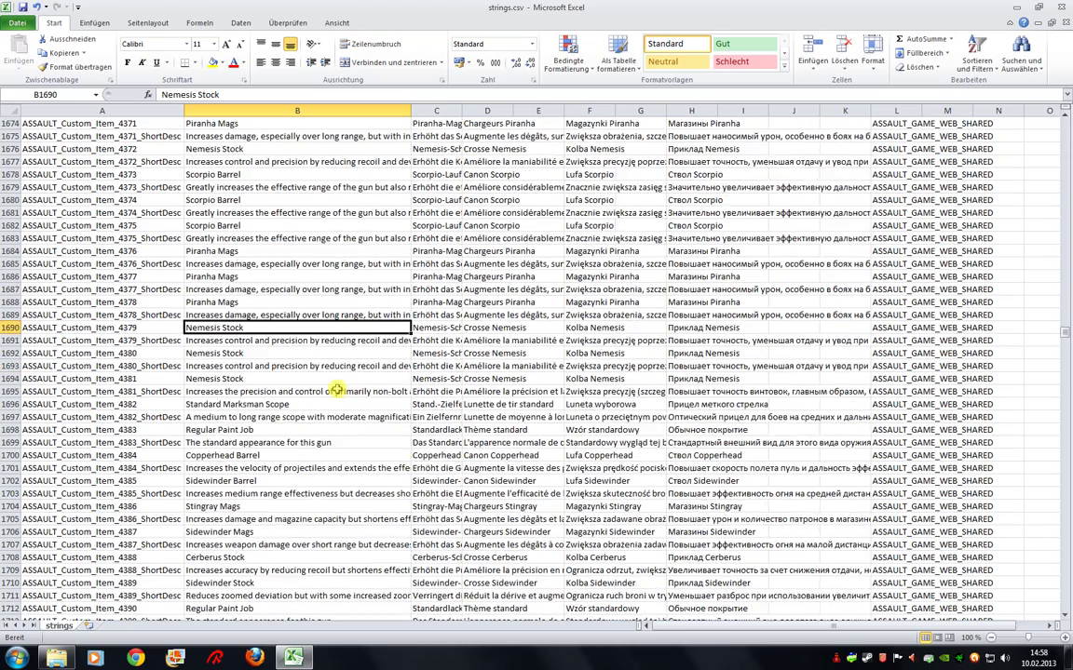